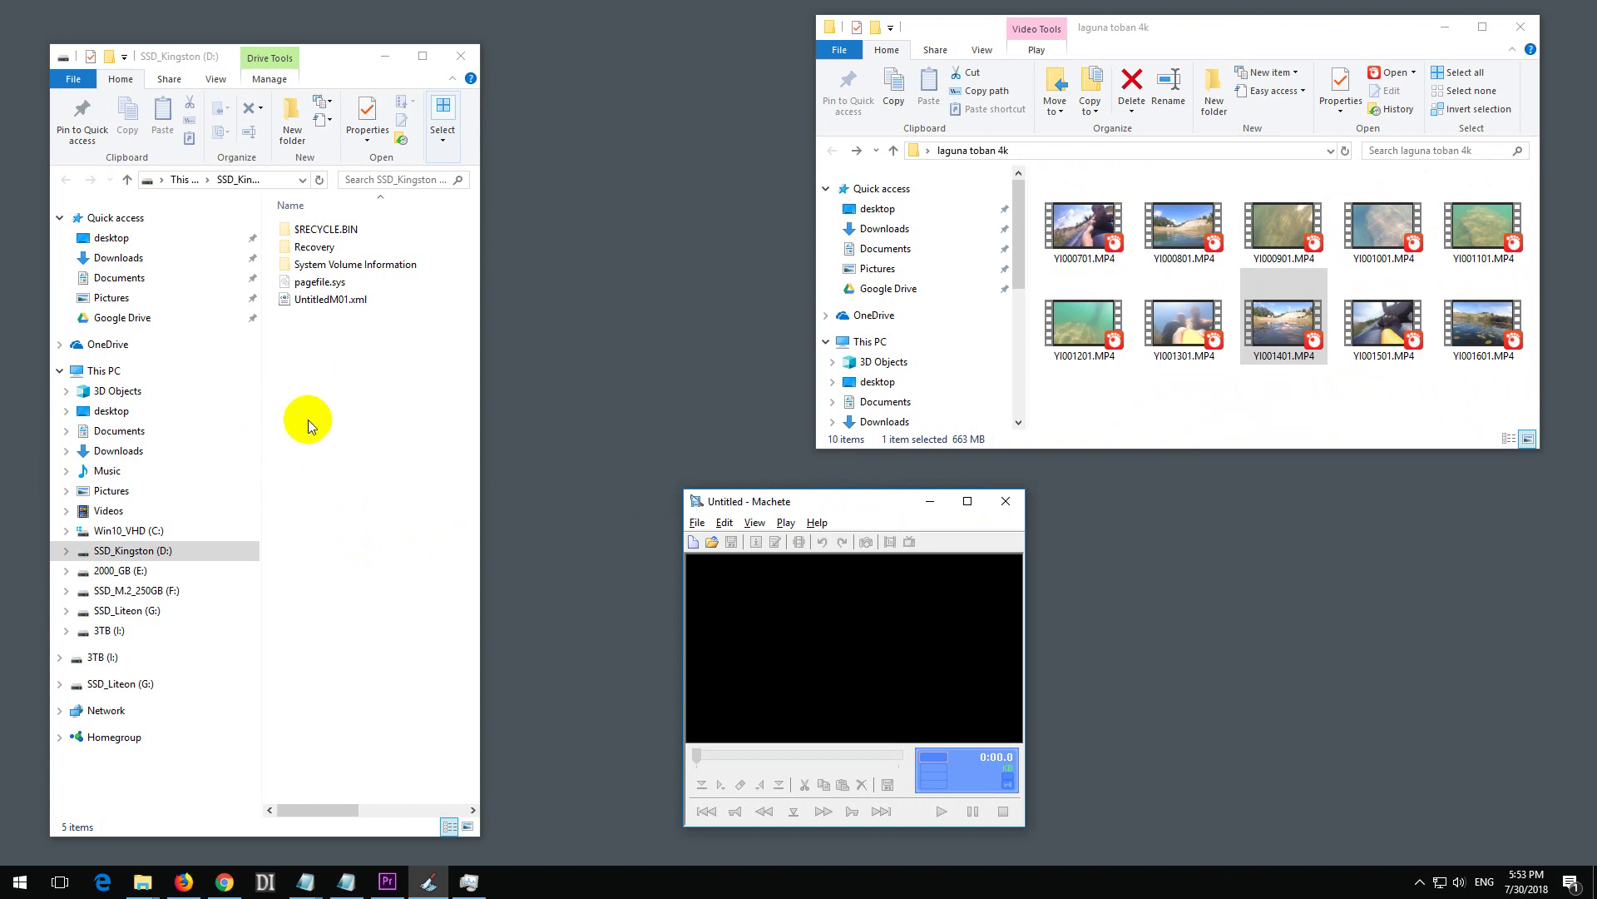
- Load YI000701.MP4 into Machete and move playback to its end at 3:46.4
left_click_drag(1066, 225, 819, 624)
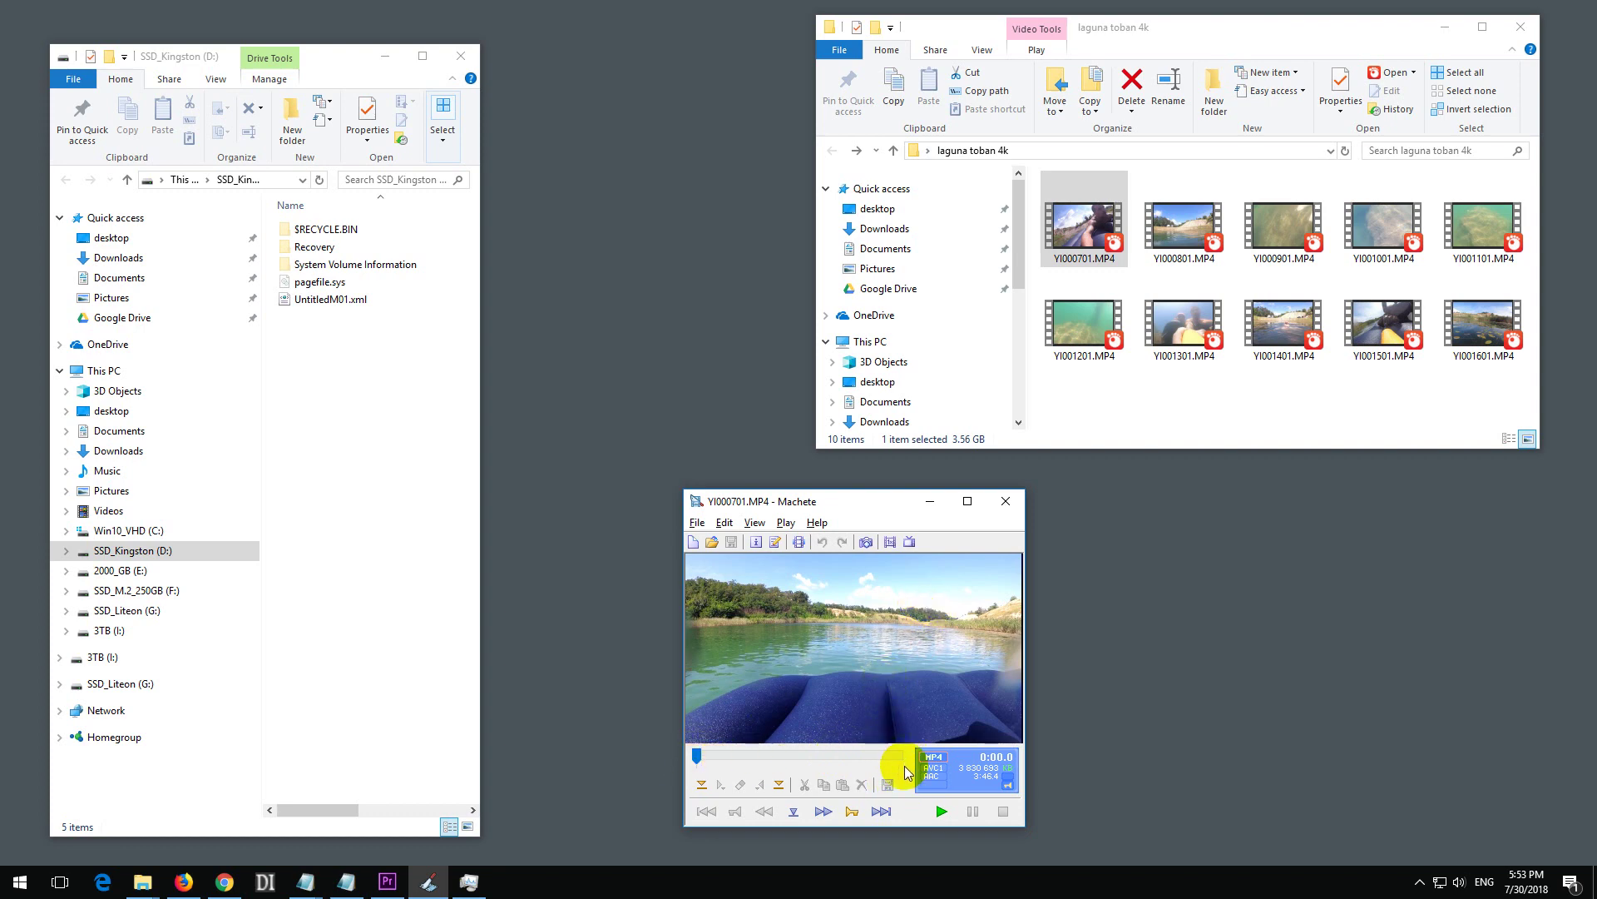
left_click(925, 701)
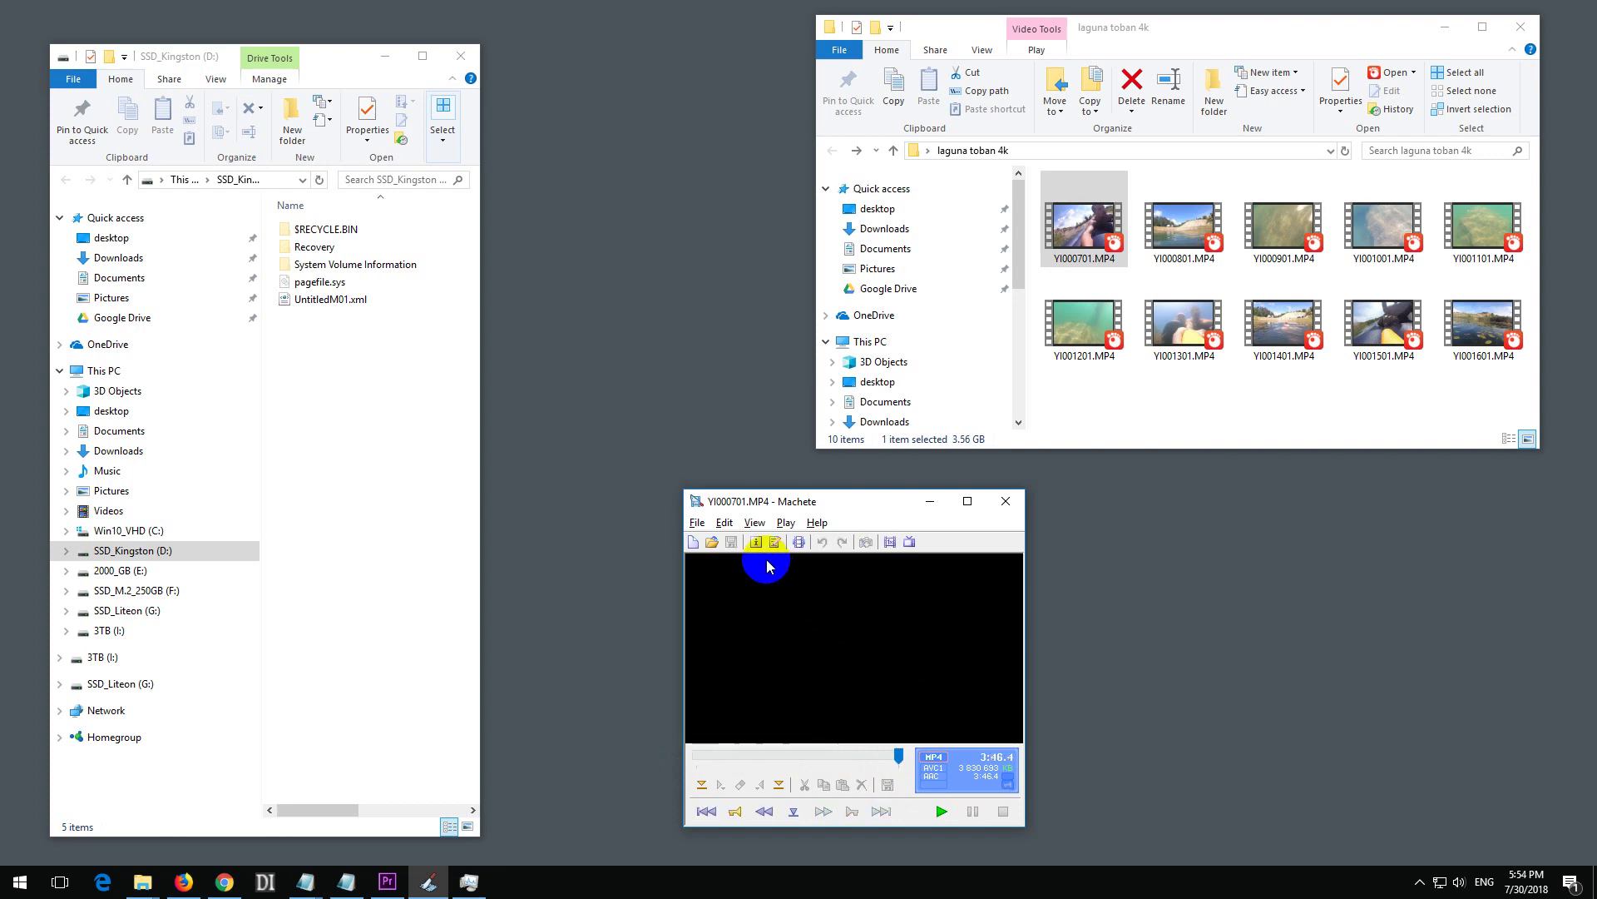
- Insert YI000801.MP4 after the first clip, jump to the 5:01.7 end, and pick YI000901.MP4 next
left_click(722, 524)
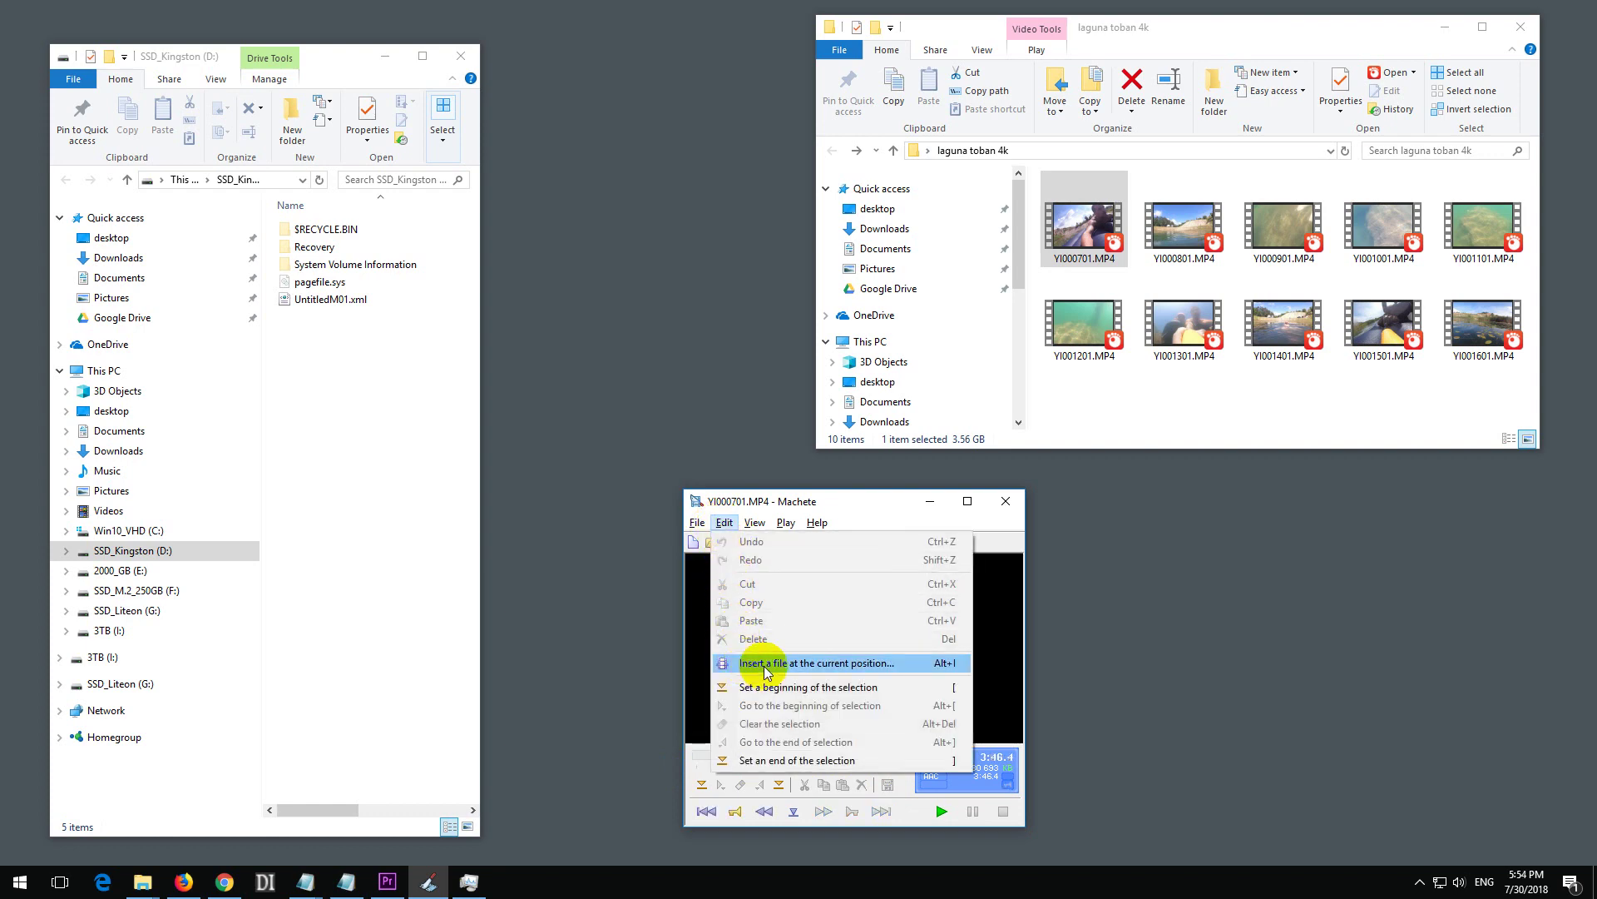
left_click(912, 672)
left_click(855, 556)
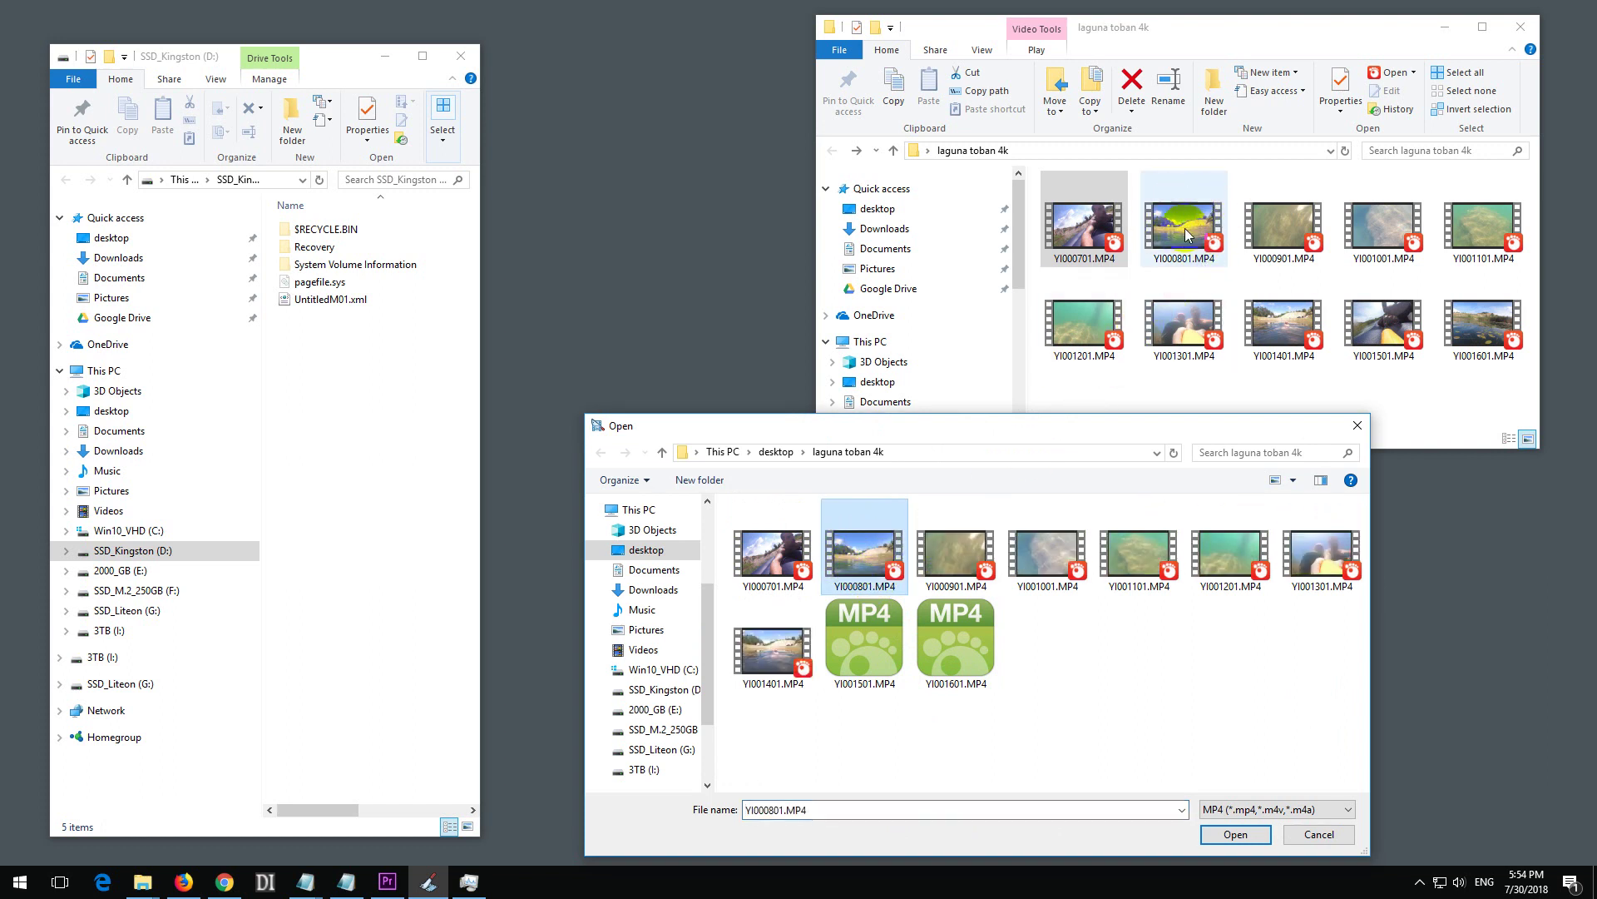
double_click(868, 566)
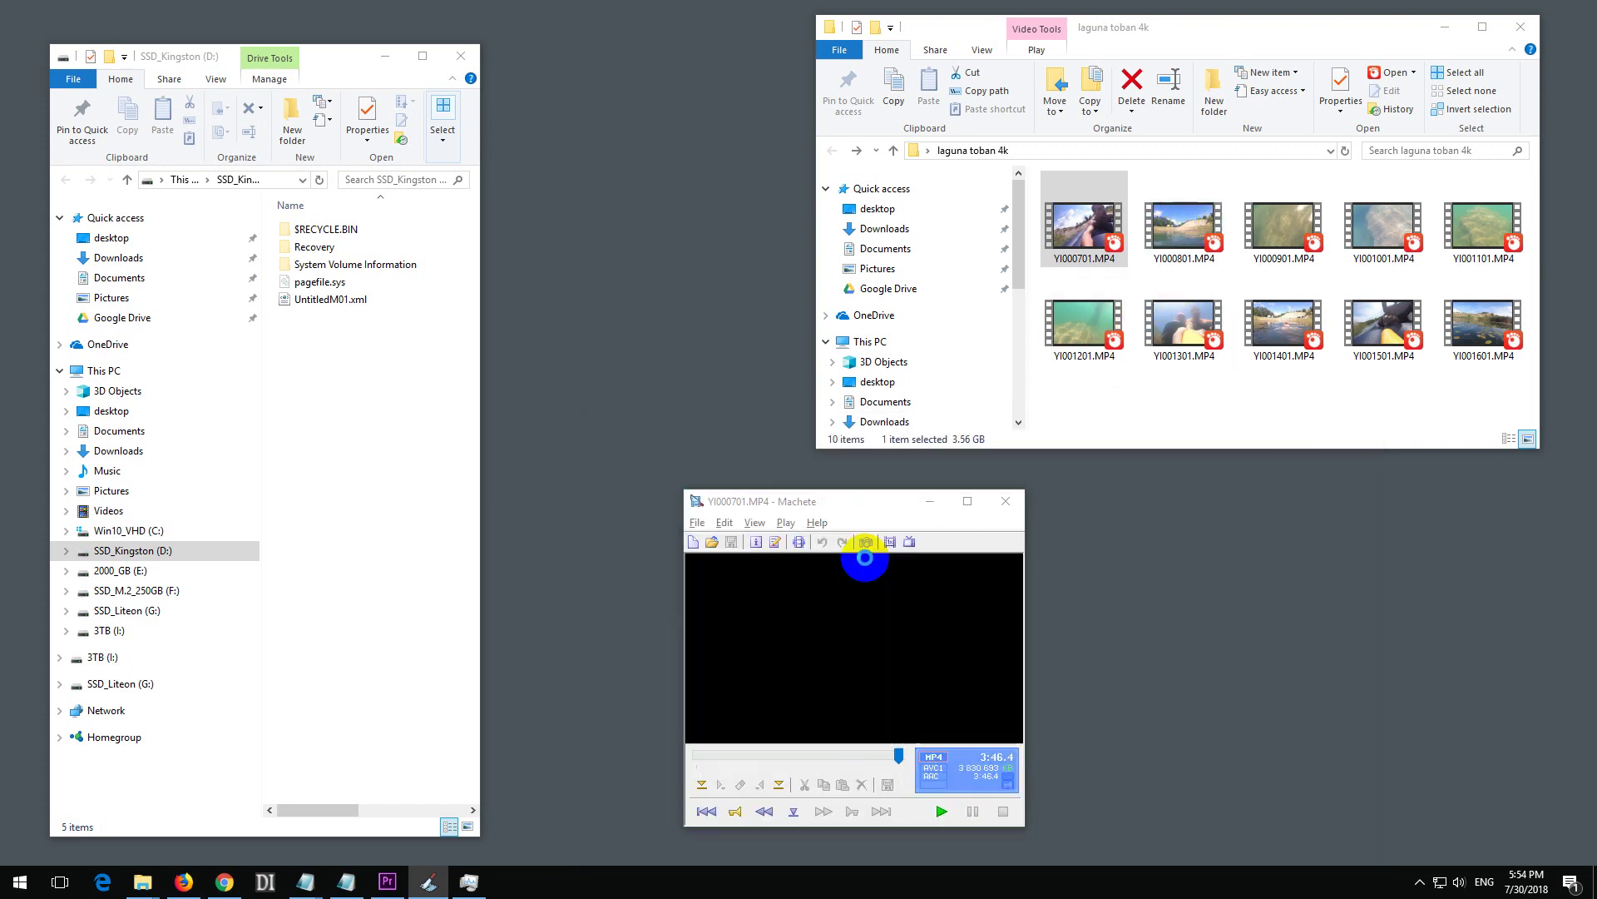
left_click_drag(920, 754, 848, 774)
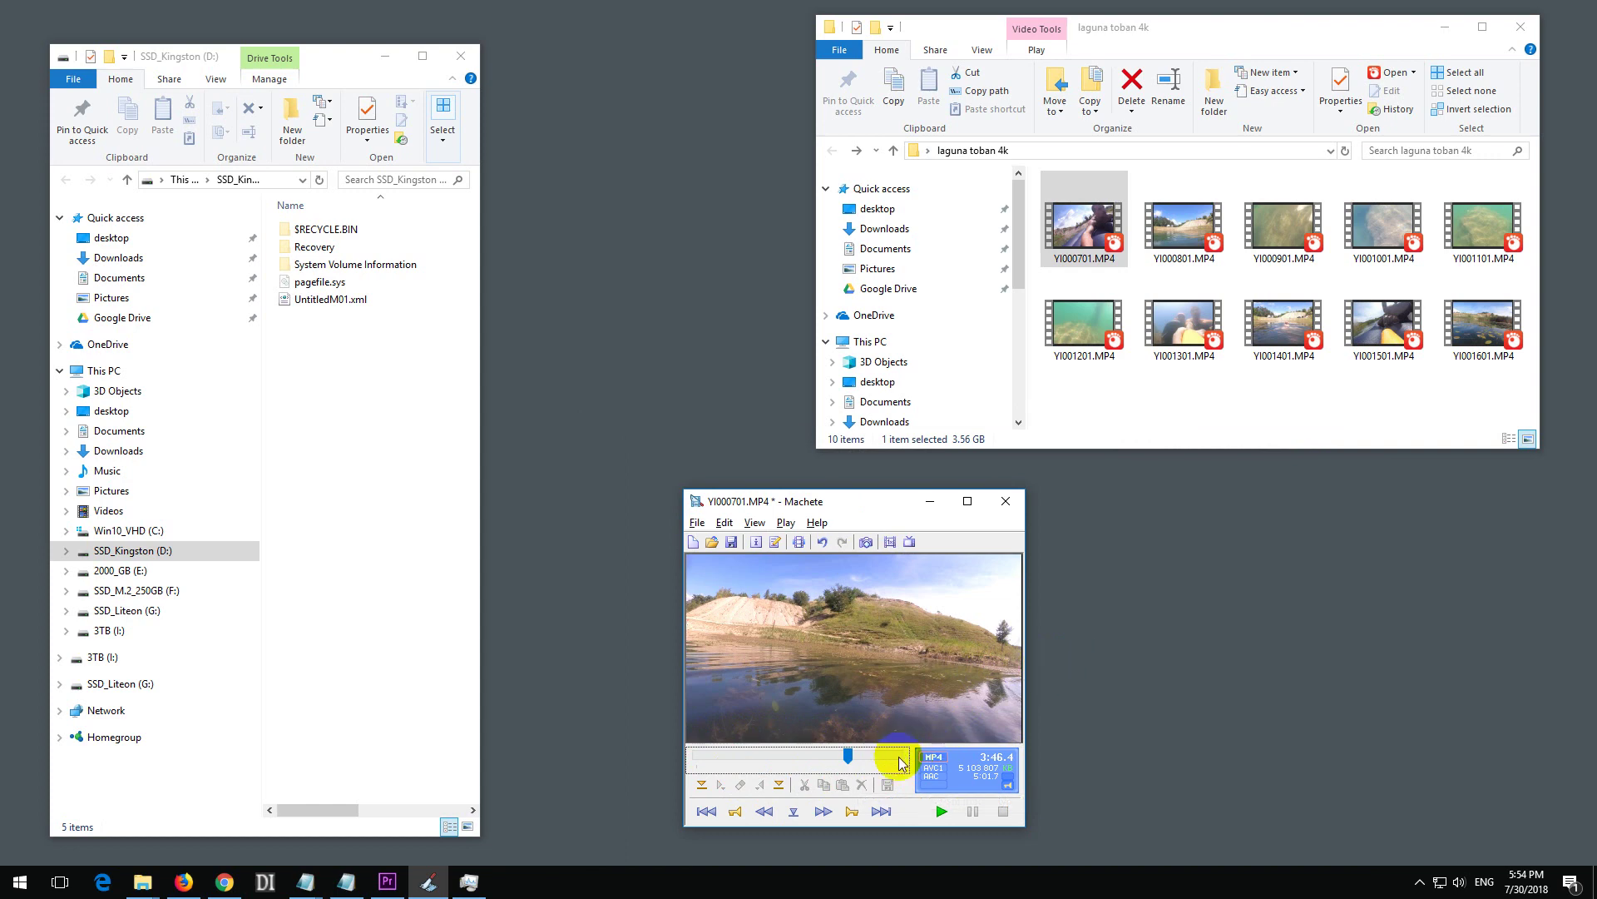
key("End")
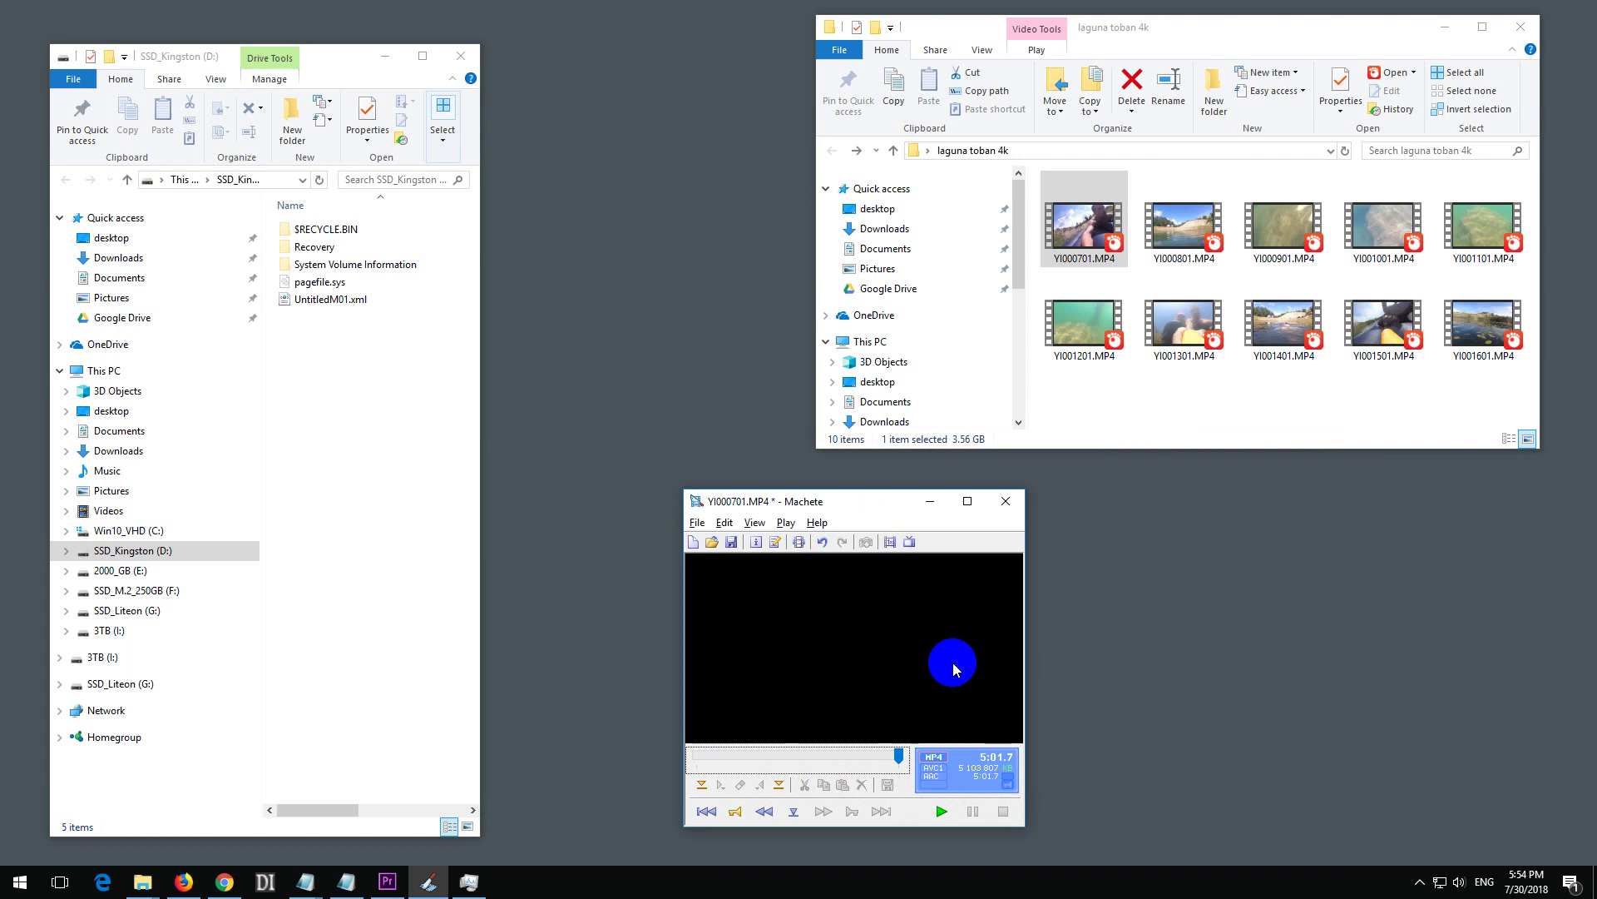
key("ctrl+o")
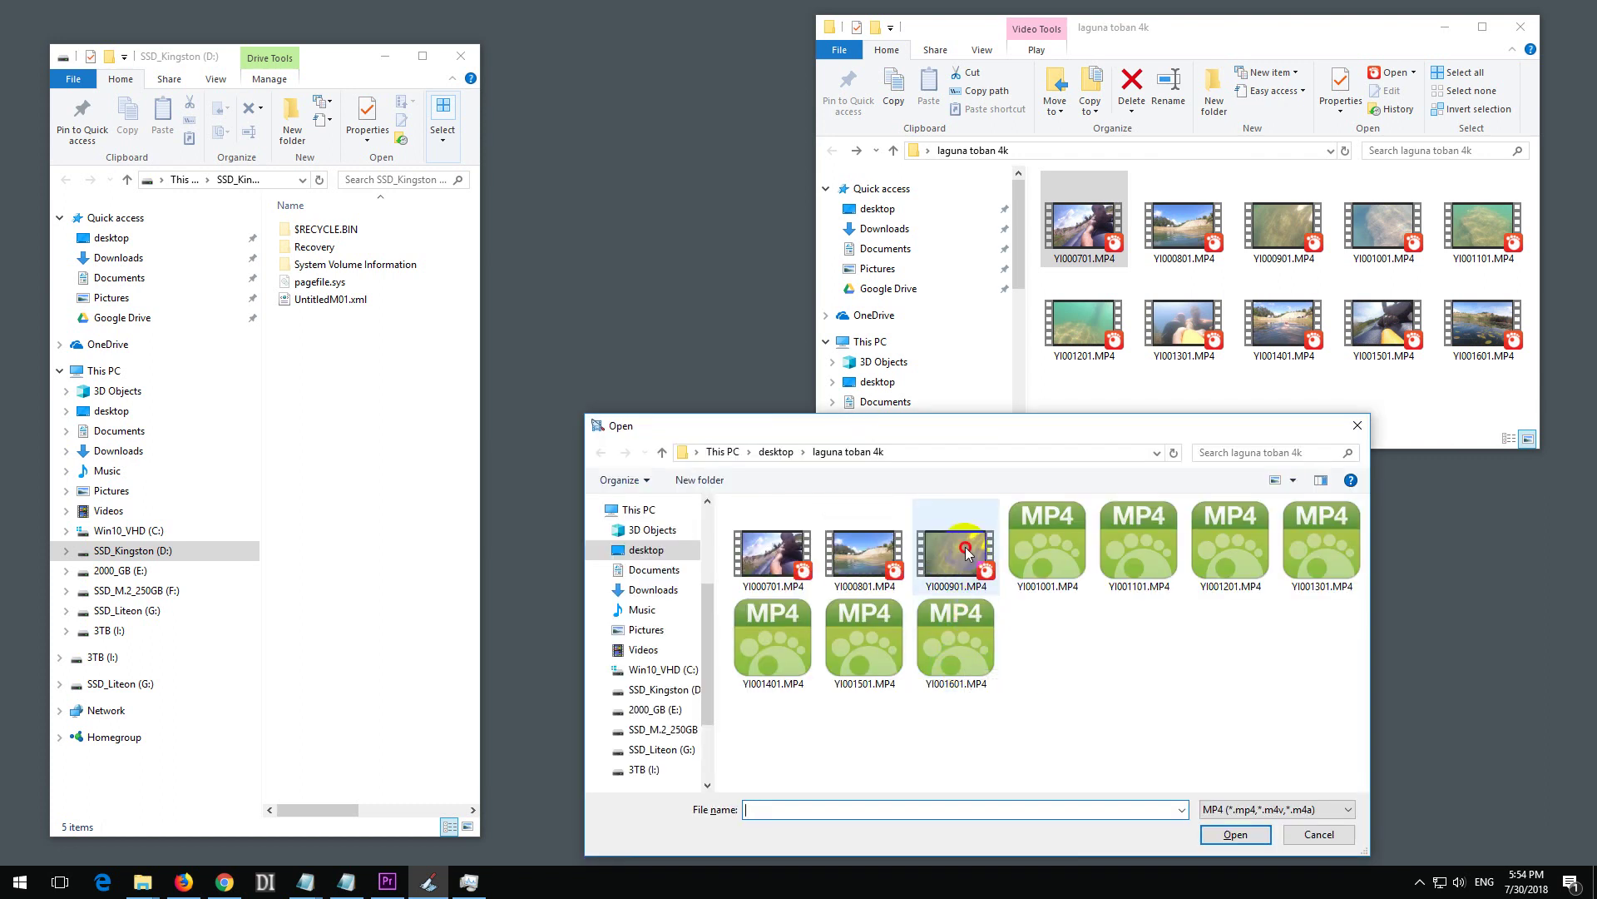
left_click(955, 562)
- Append YI000901.MP4, YI001001.MP4 and YI001101.MP4 to the end of the joined video
double_click(953, 557)
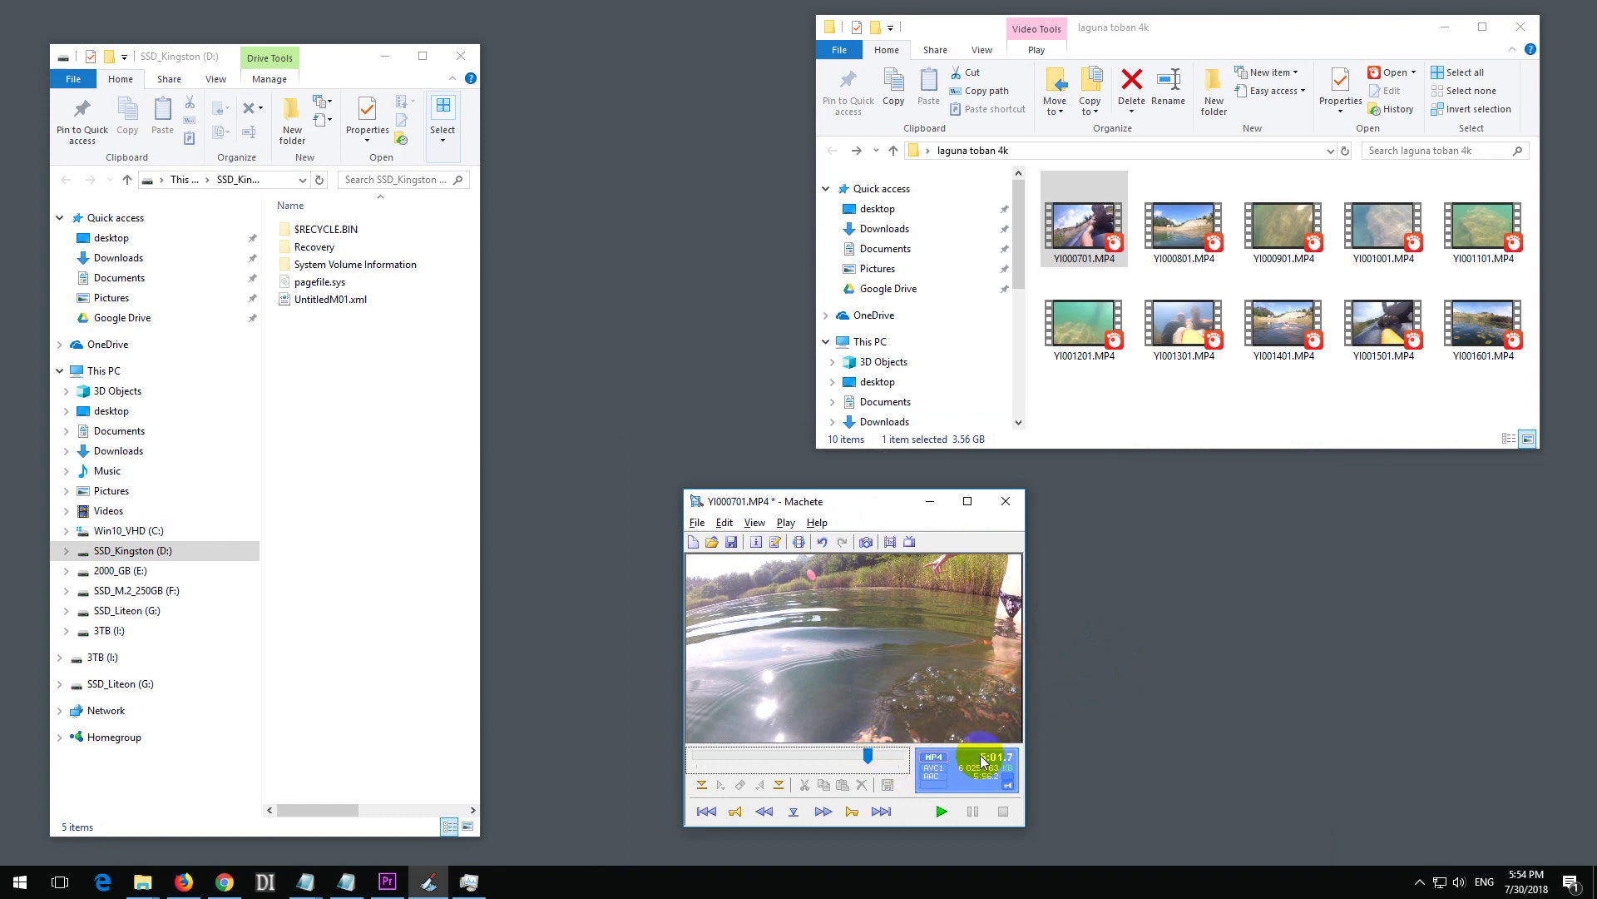
left_click(982, 757)
key("ctrl+i")
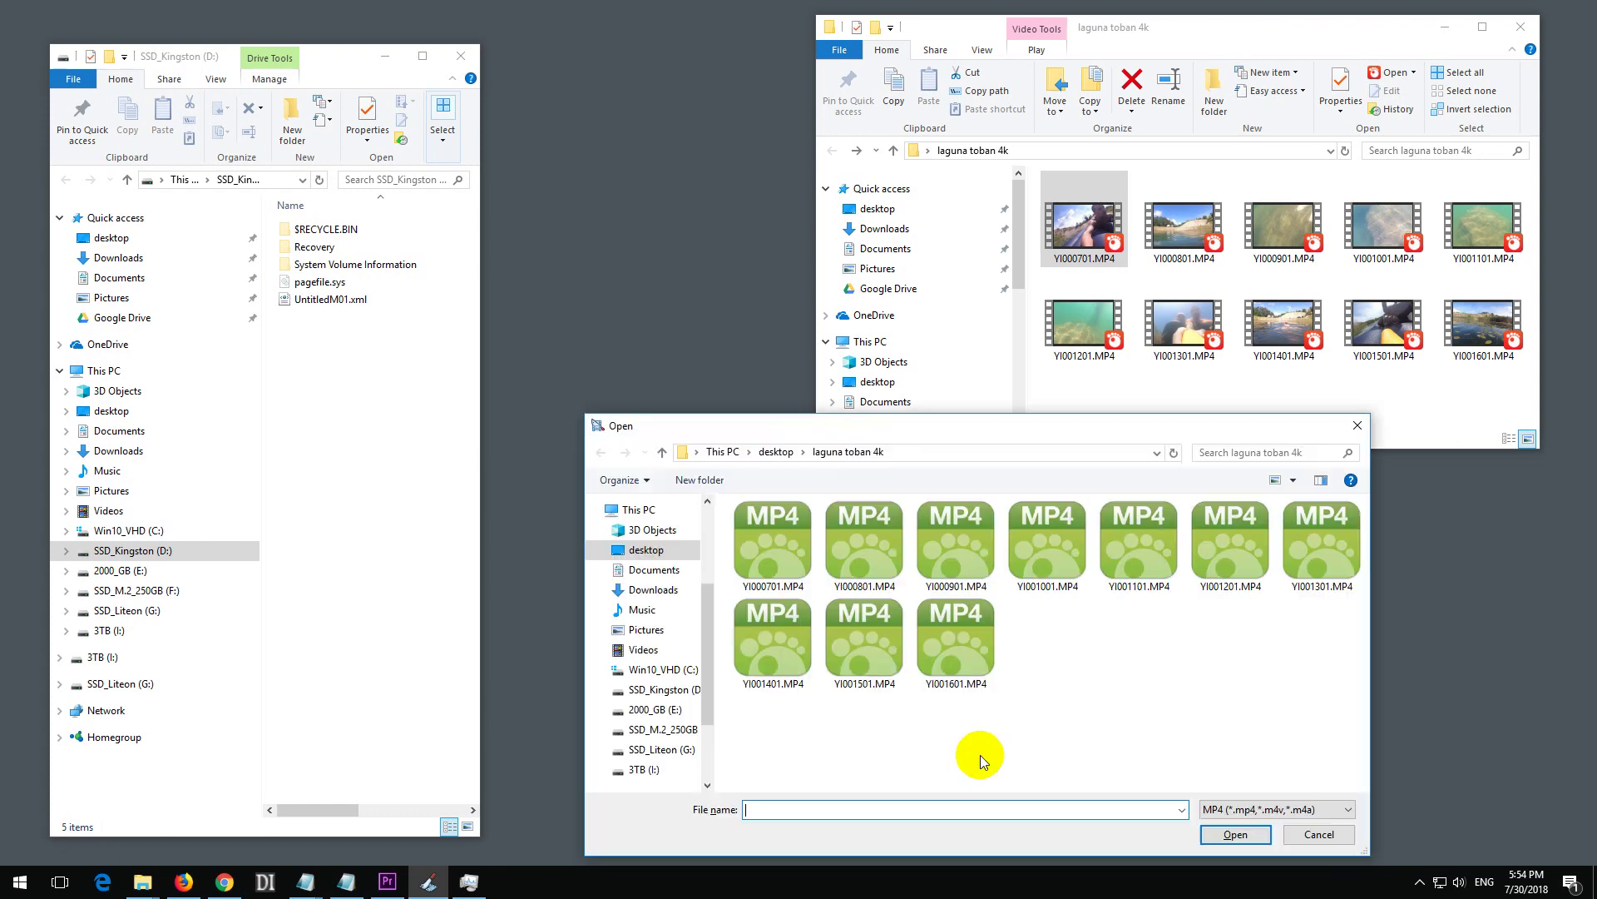
double_click(1042, 543)
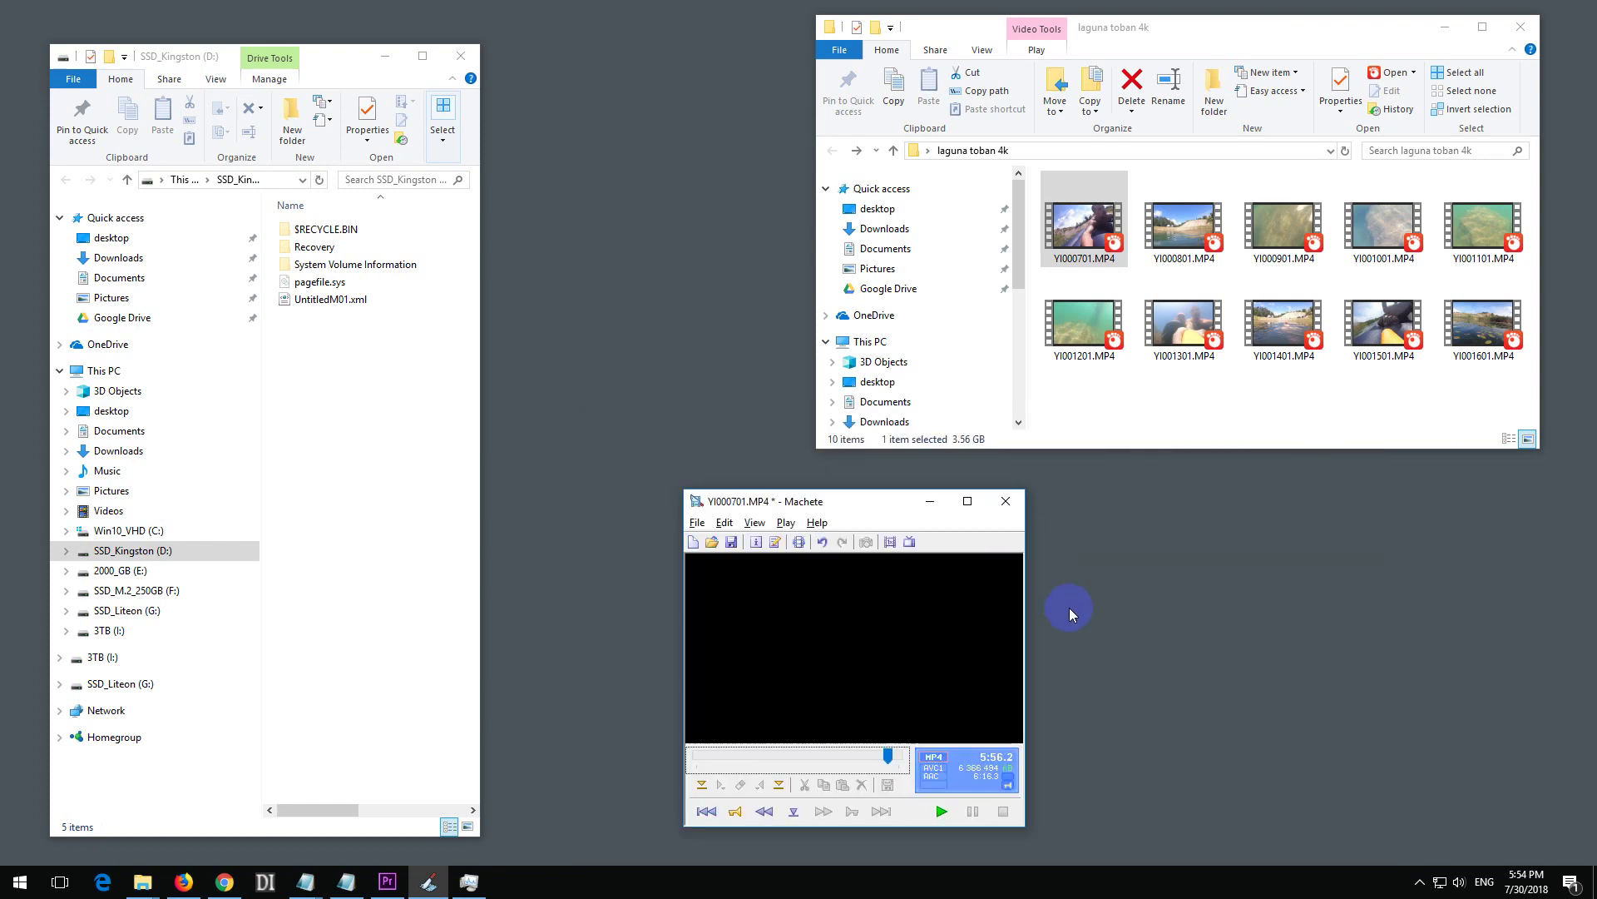
key("End")
key("ctrl+i")
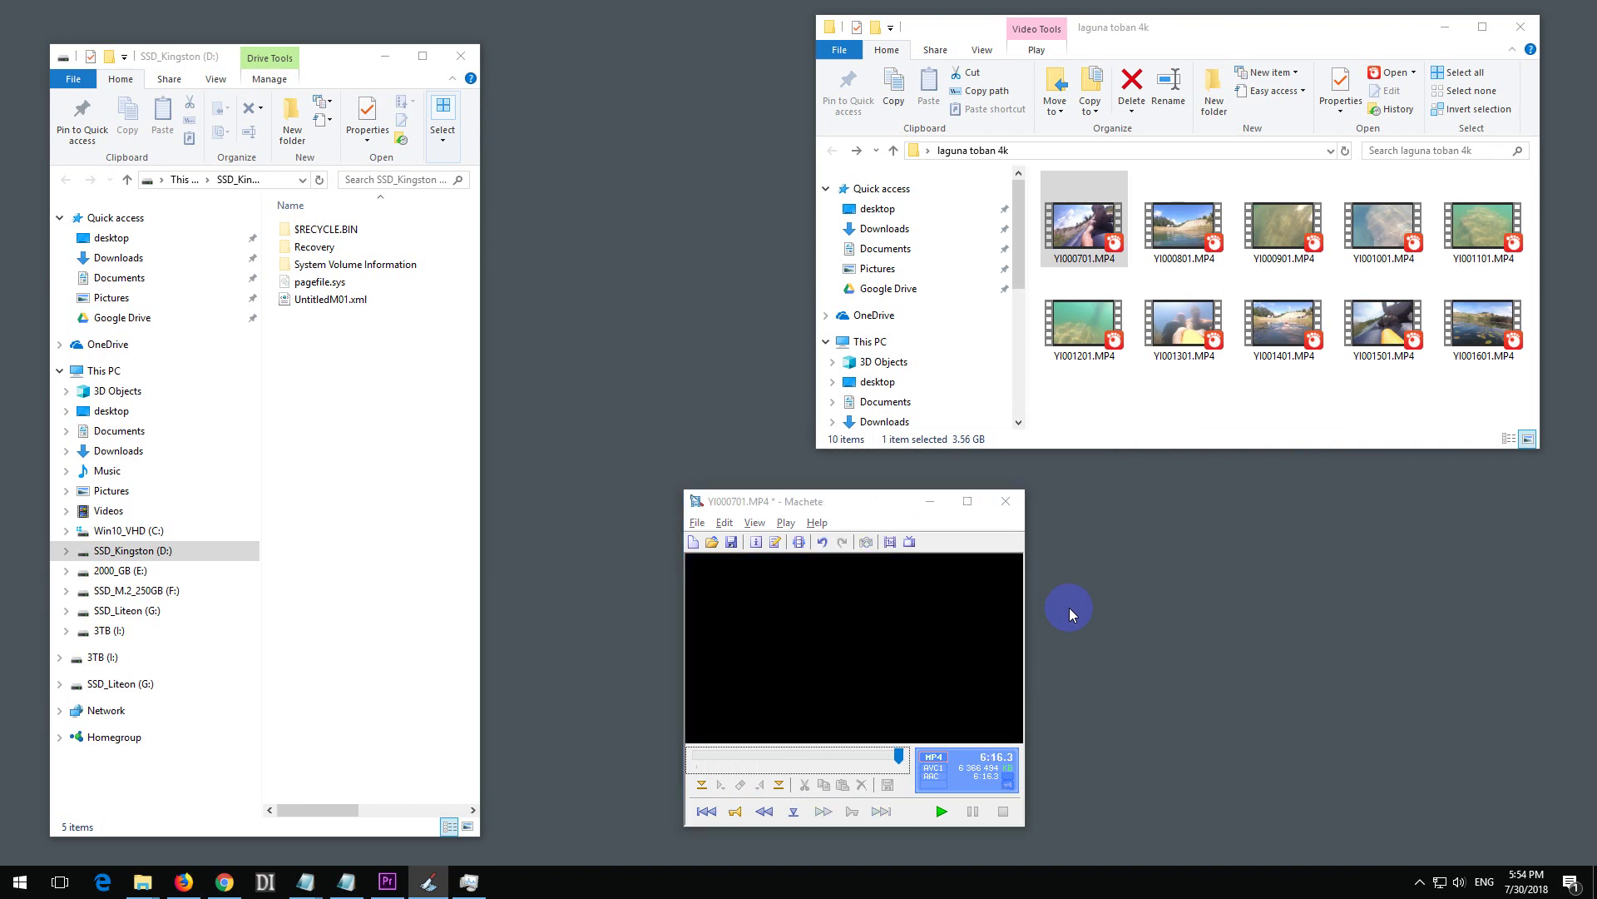
double_click(1142, 561)
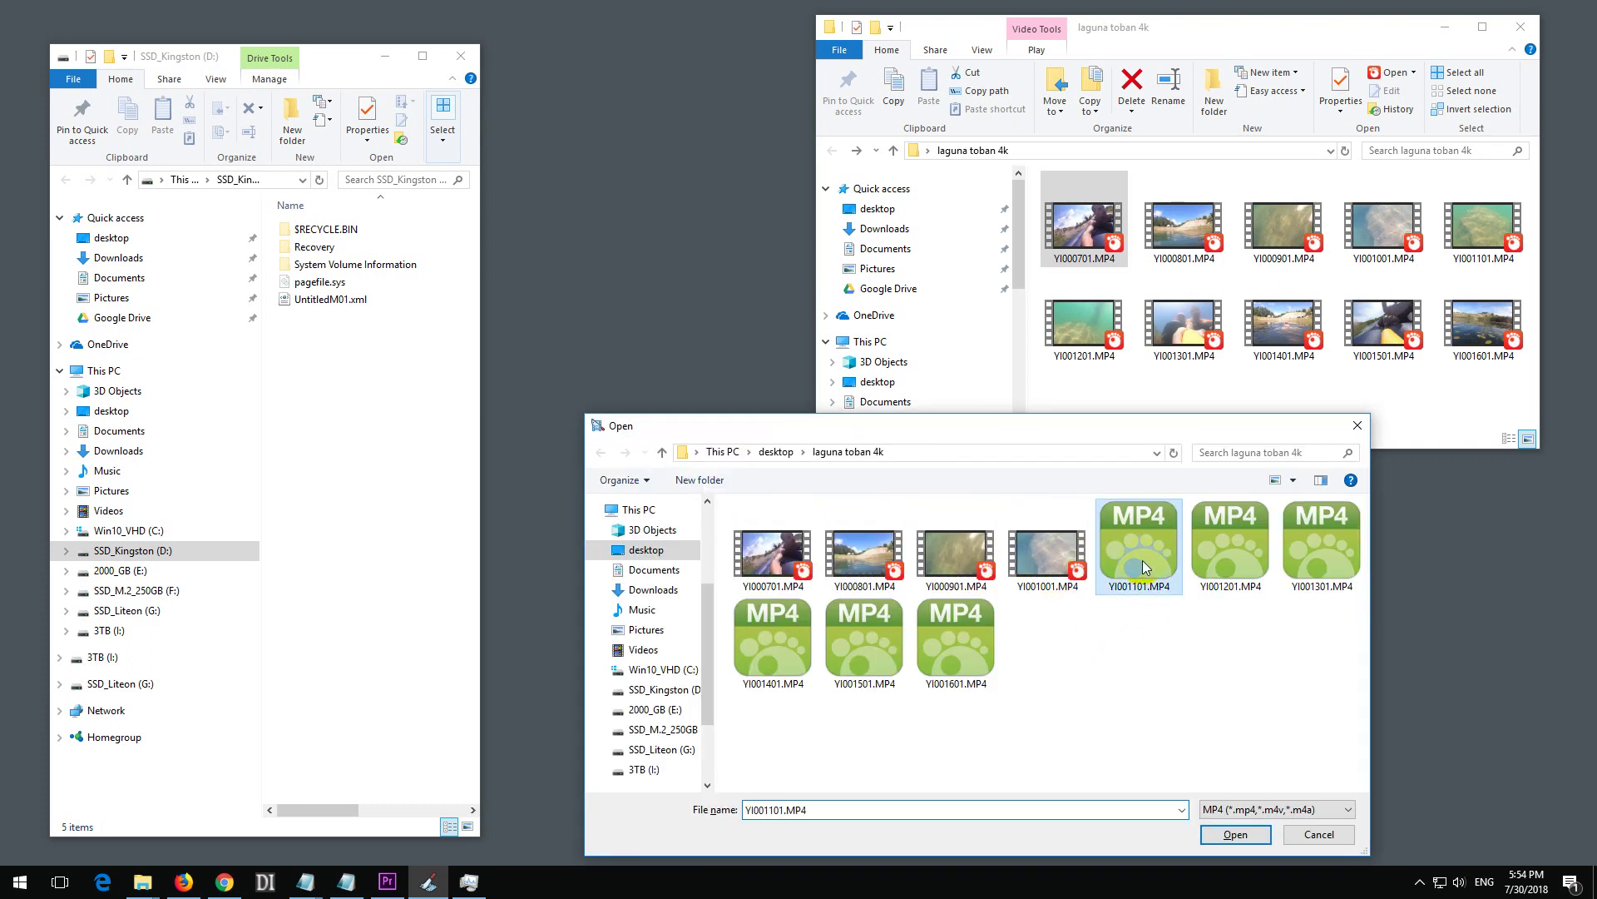
key("End")
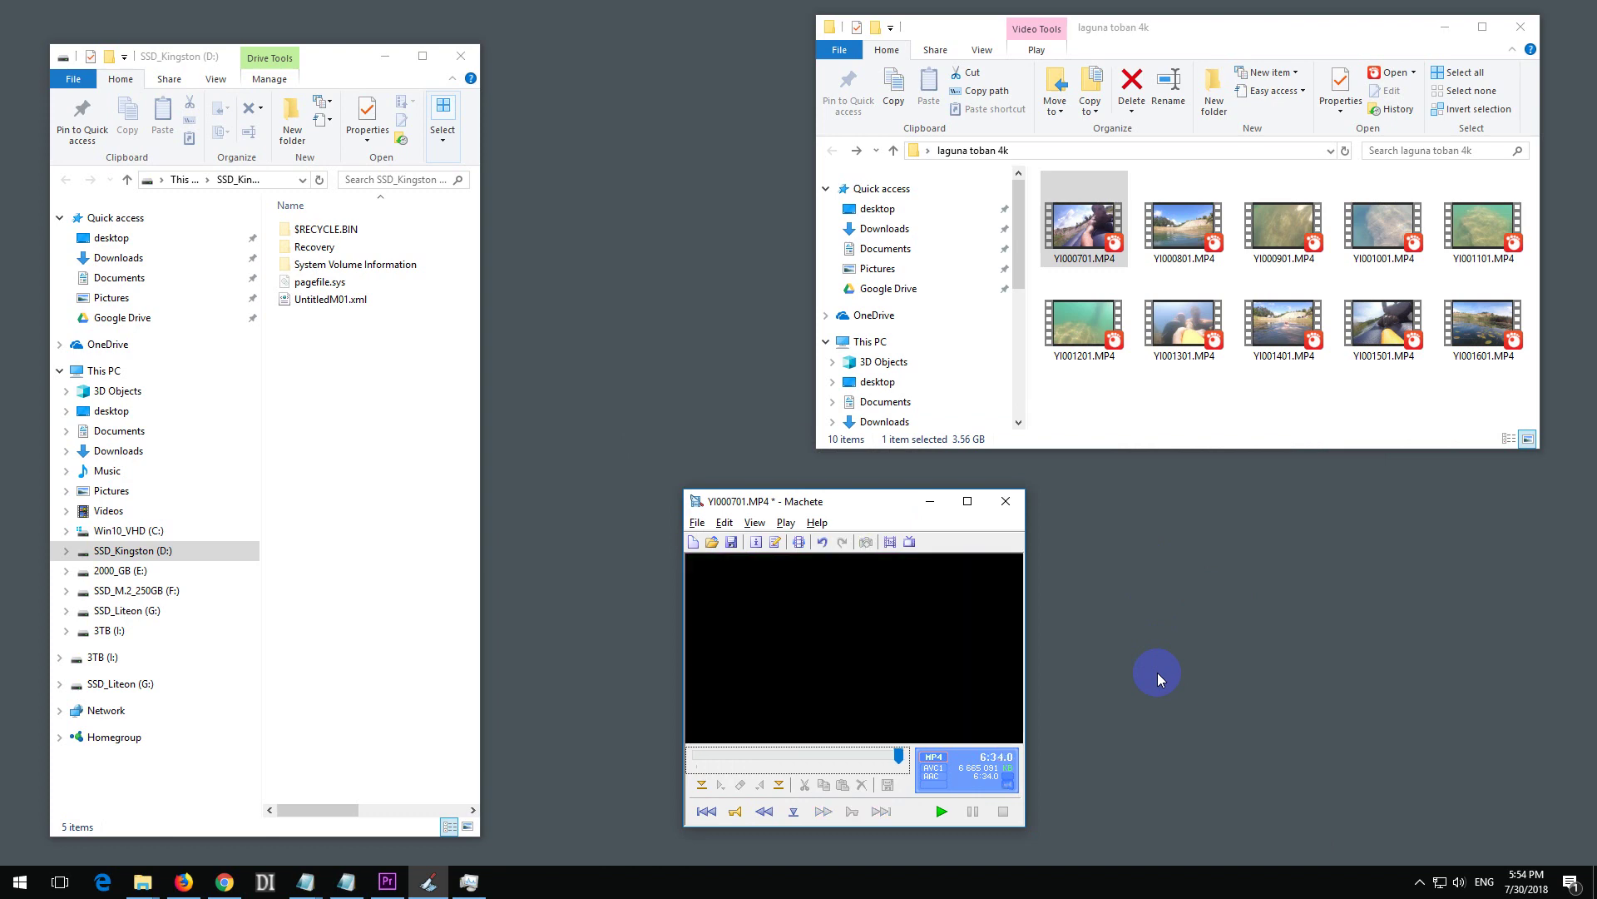
key("ctrl+i")
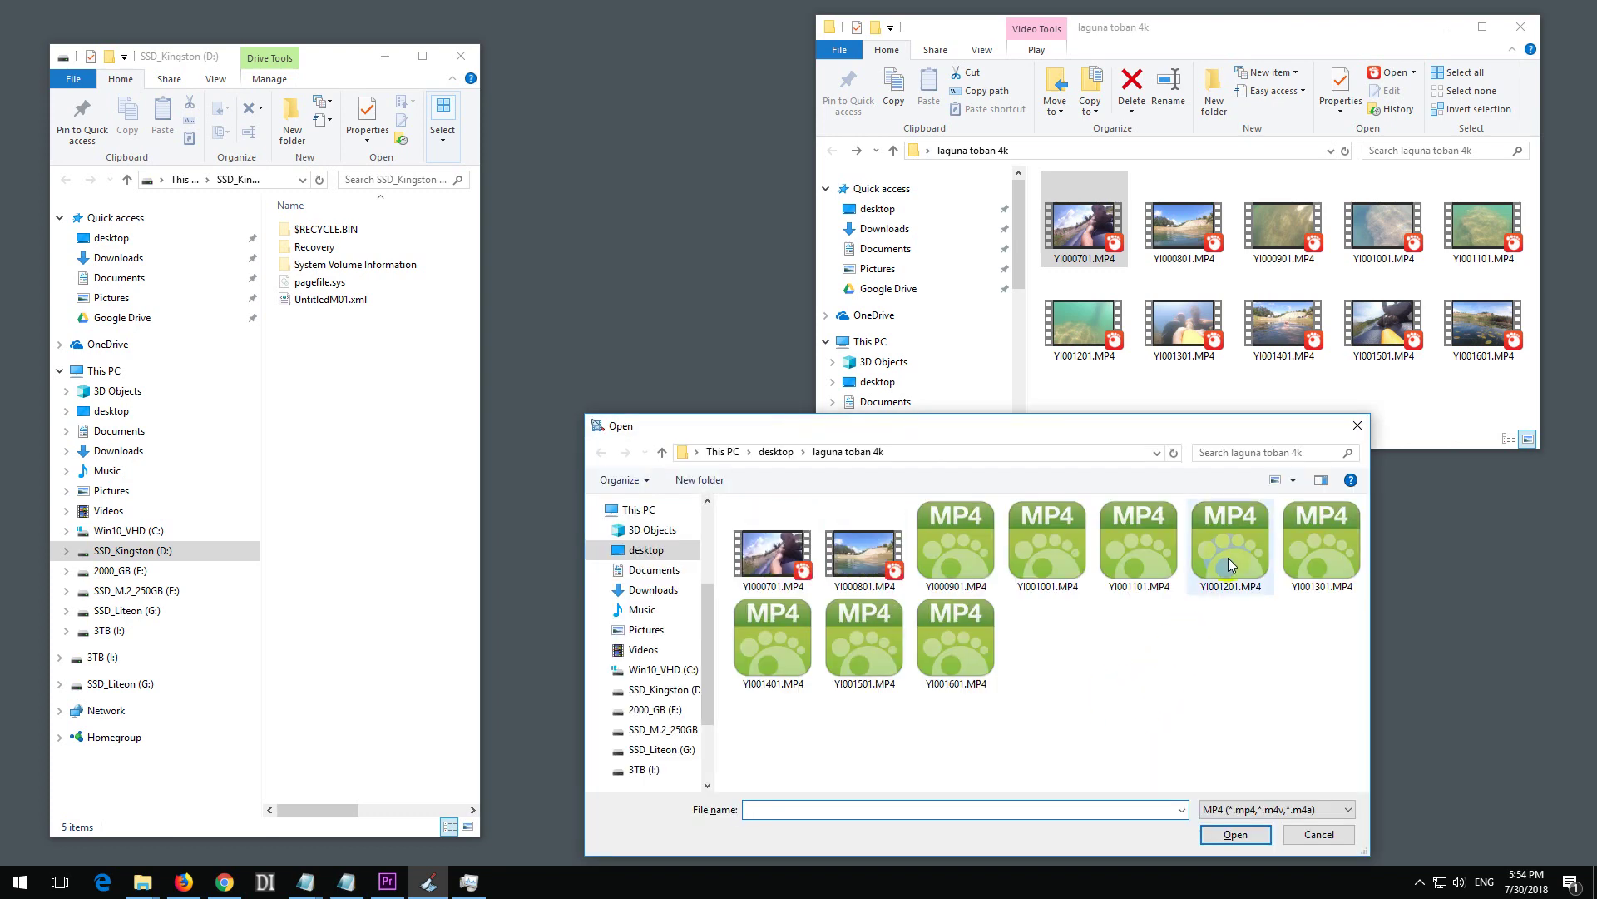
- Append YI001201.MP4 through YI001601.MP4 in order, bringing the joined video to 12:06.8
double_click(1230, 553)
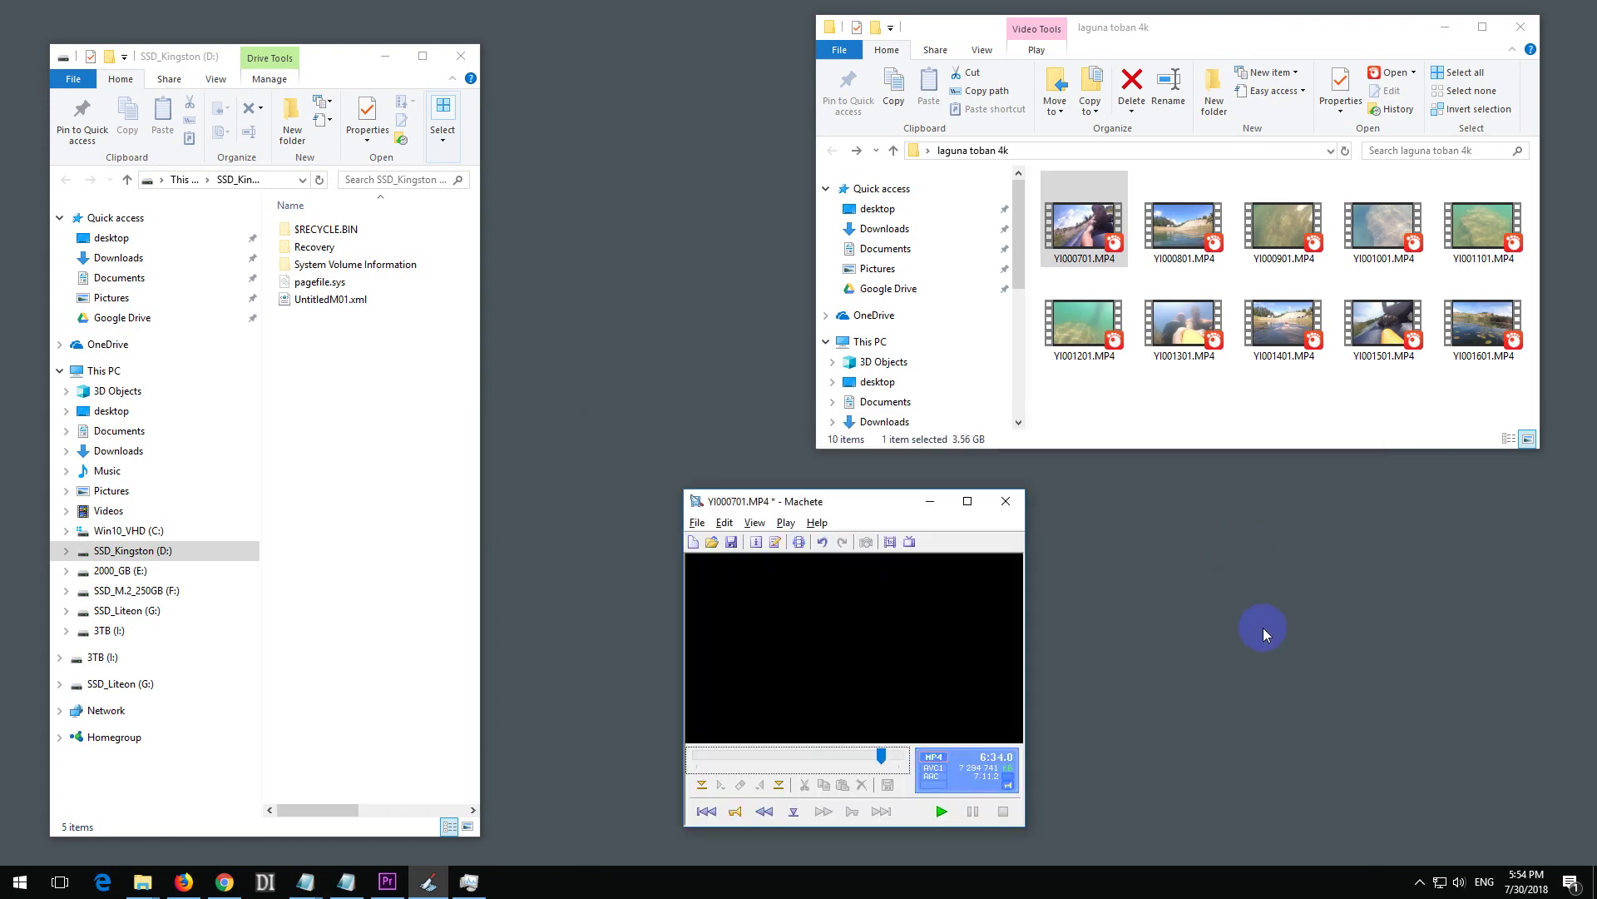
key("End")
key("ctrl+i")
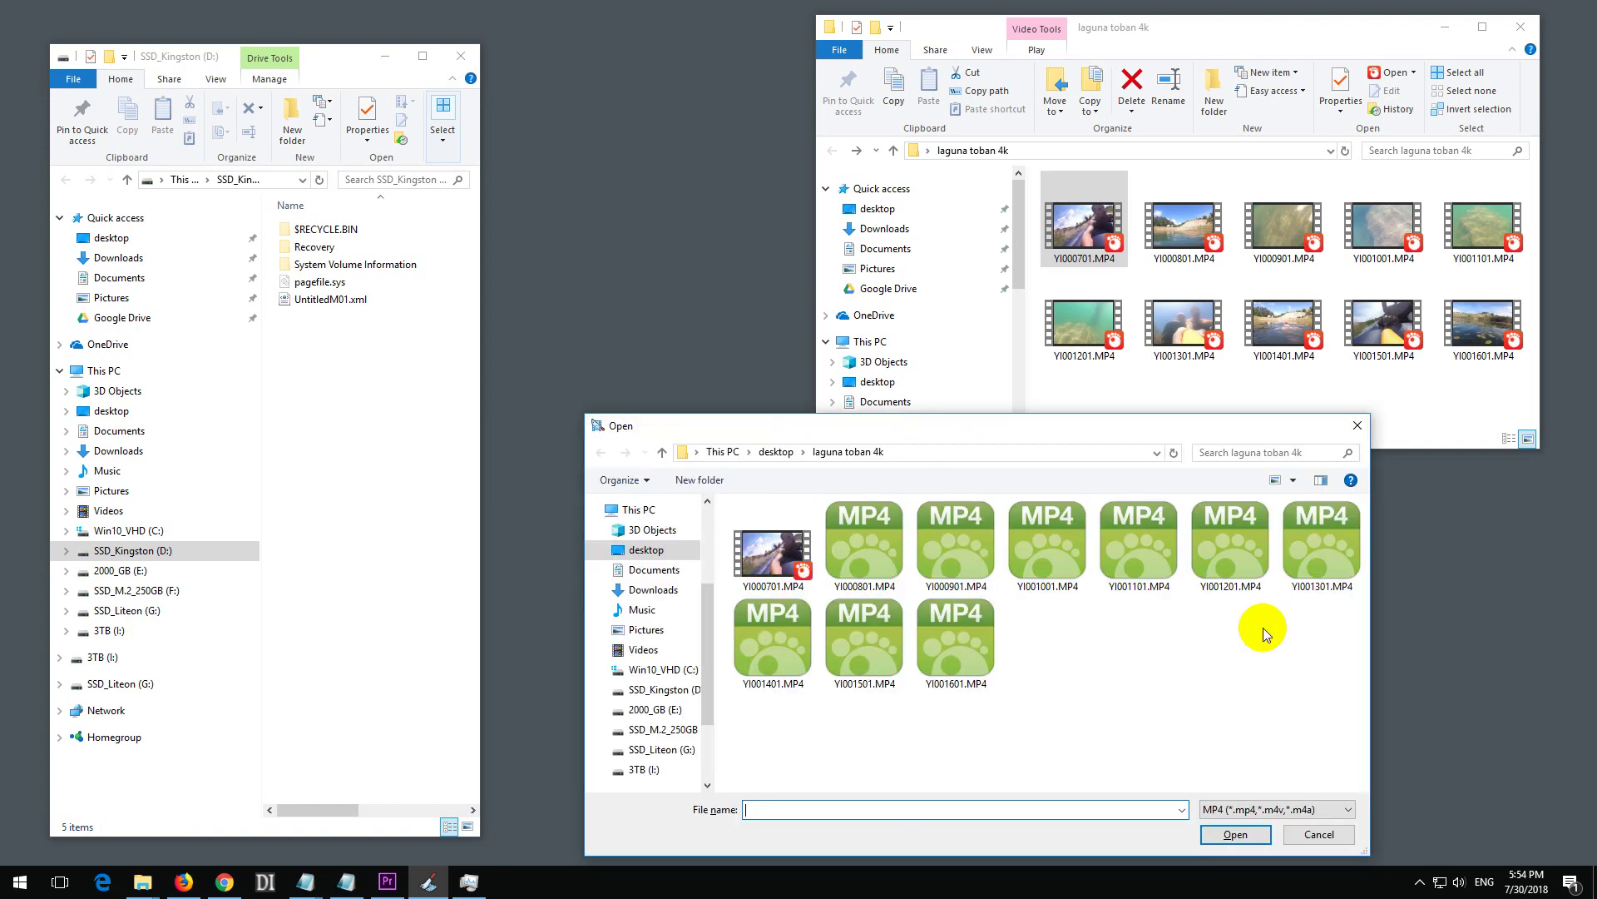
double_click(1306, 533)
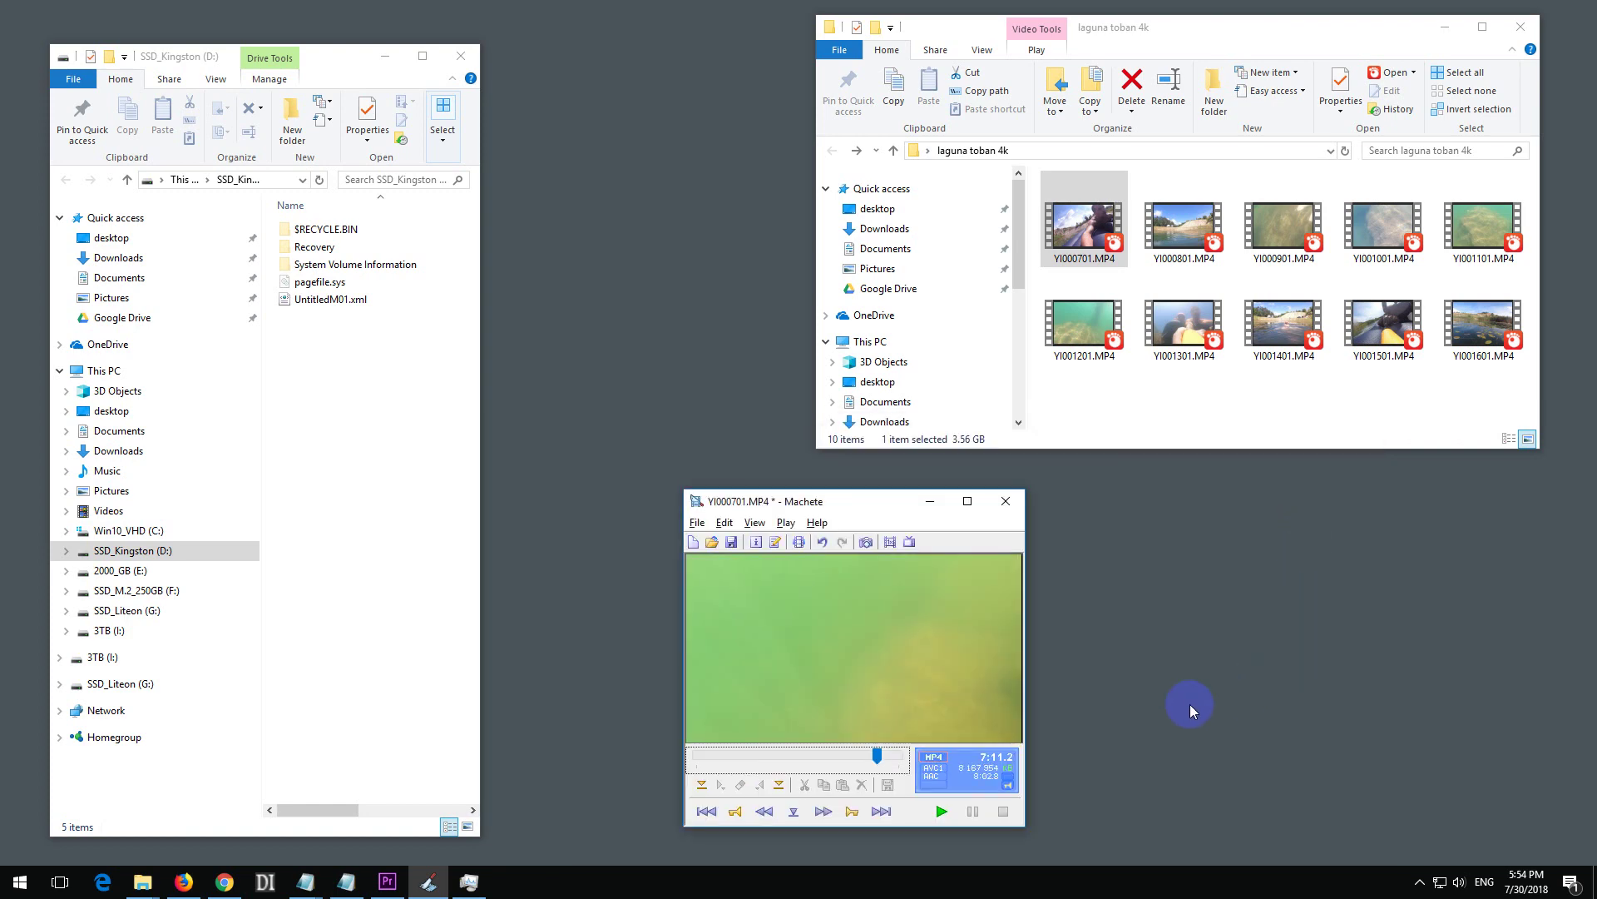
key("End")
key("ctrl+i")
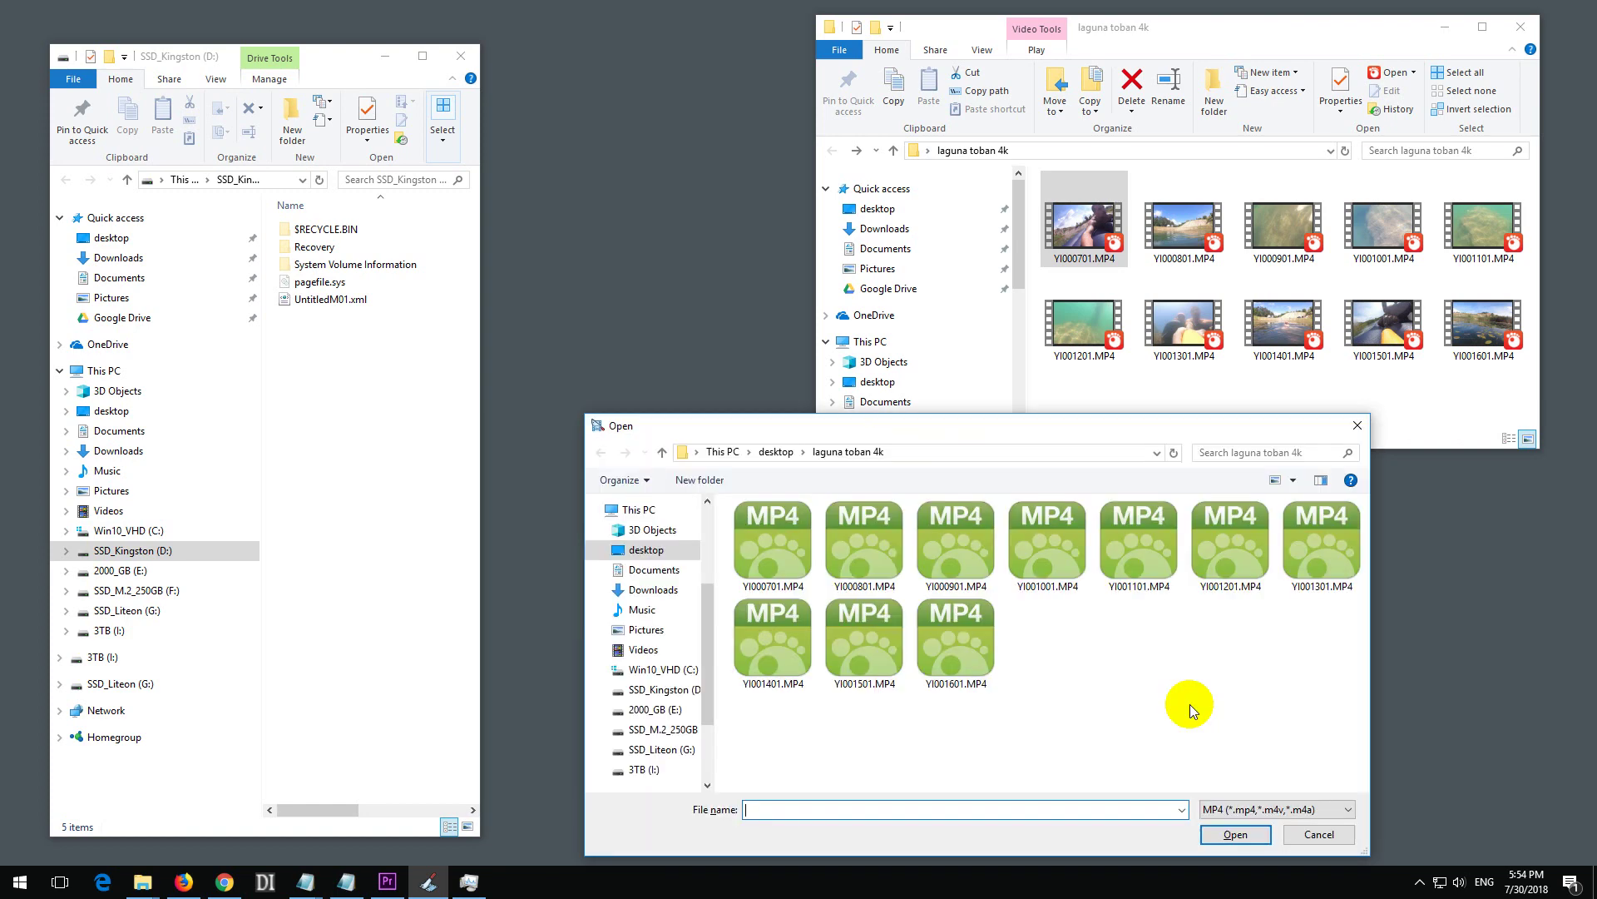
double_click(769, 640)
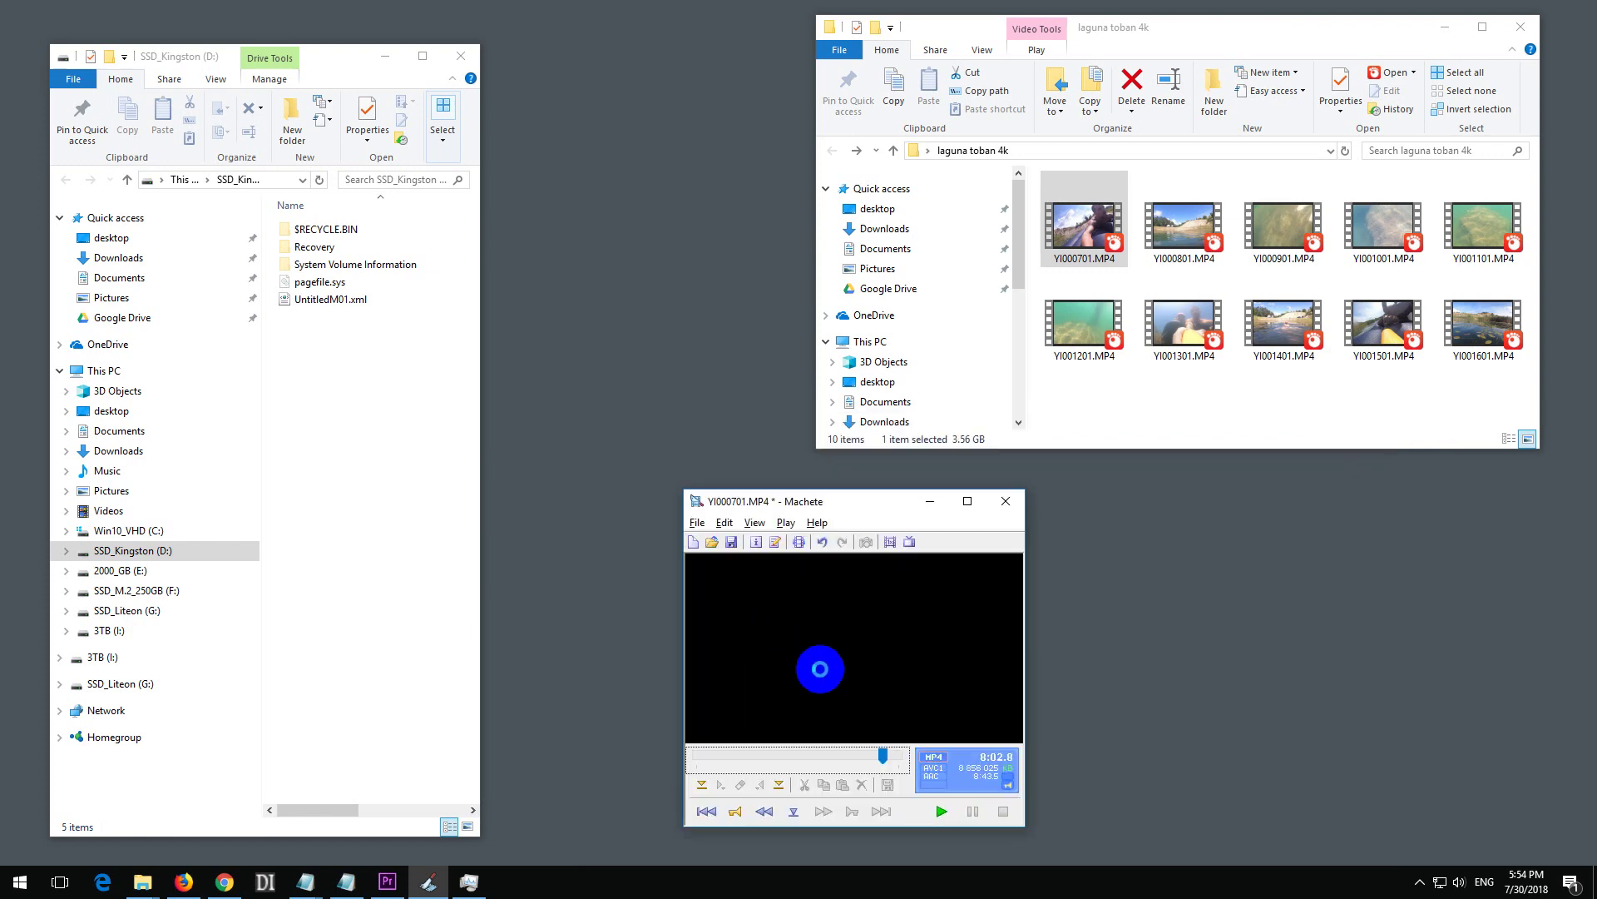
key("End")
key("ctrl+i")
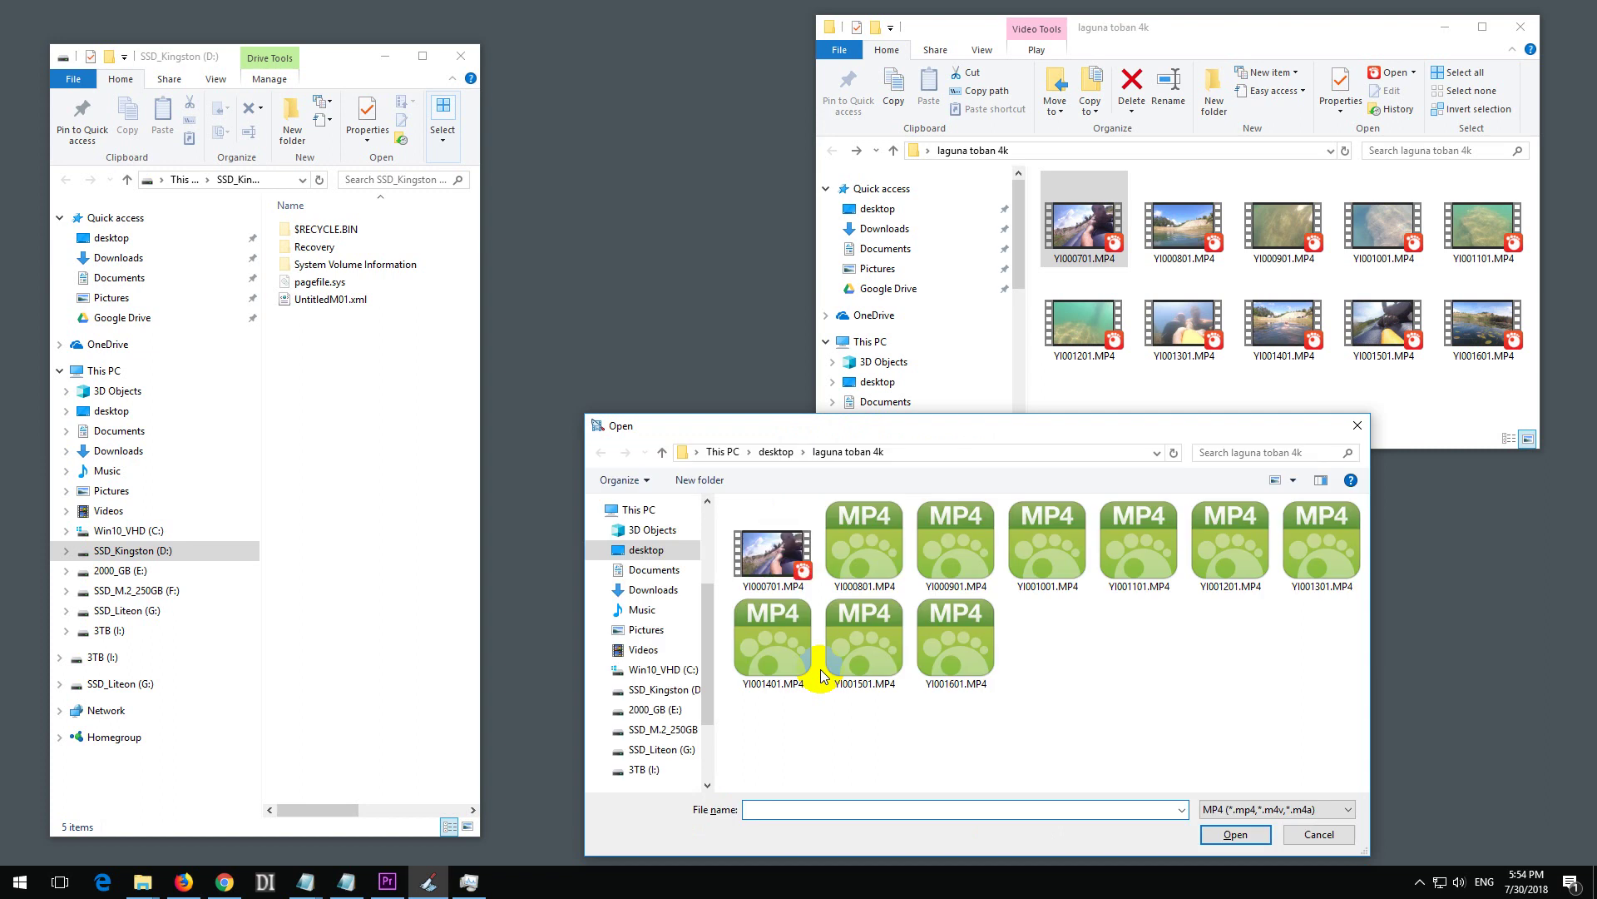
double_click(847, 646)
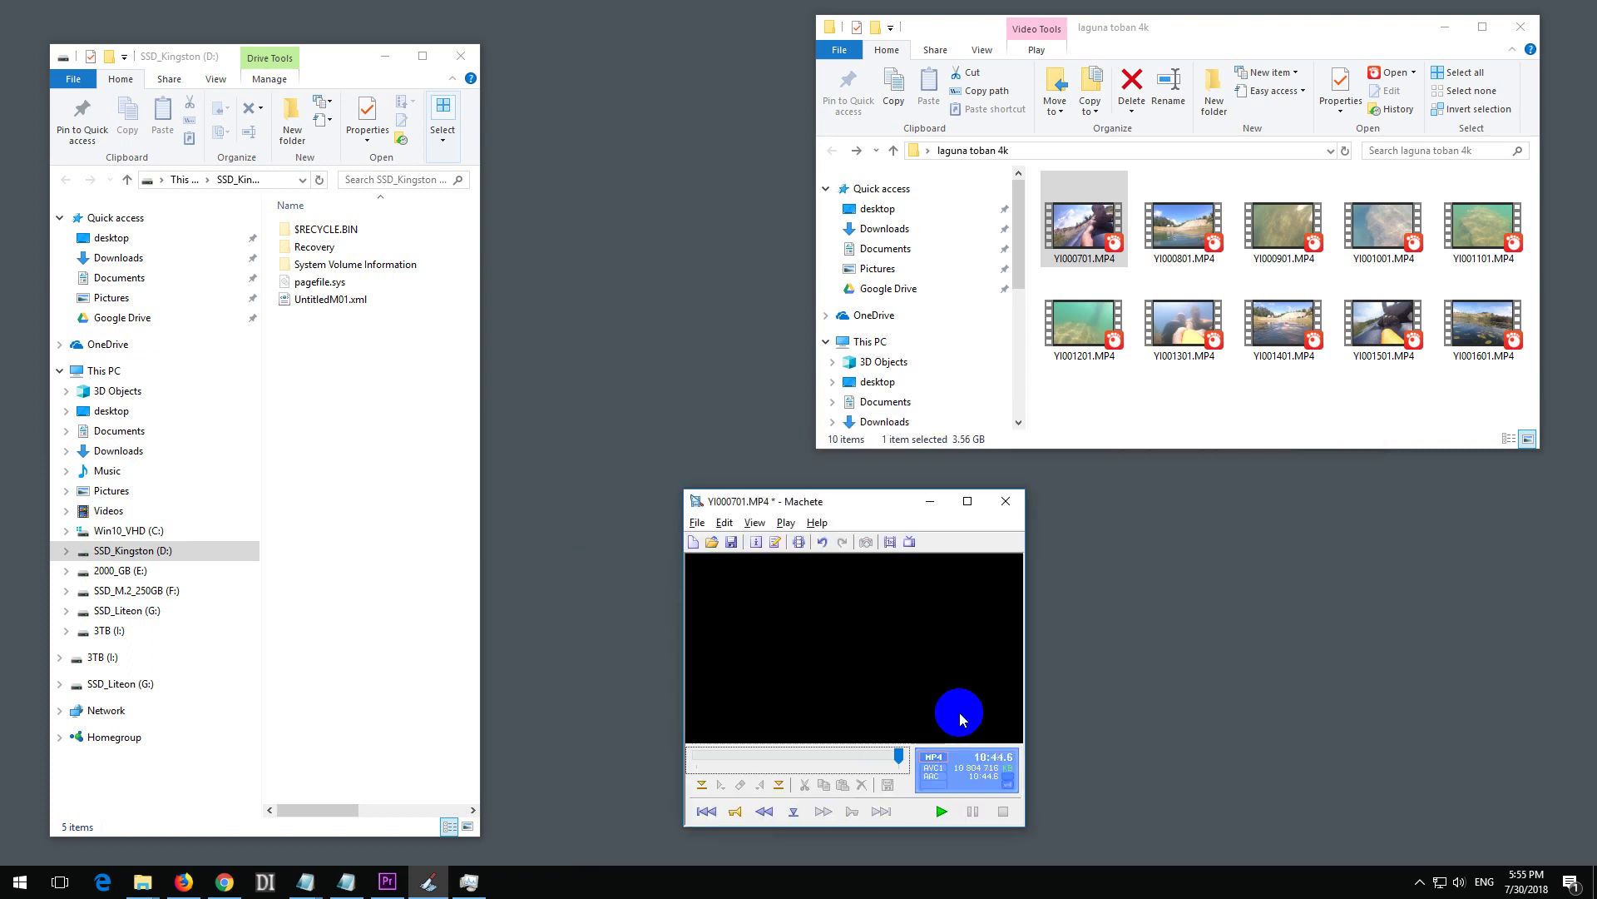
key("ctrl+i")
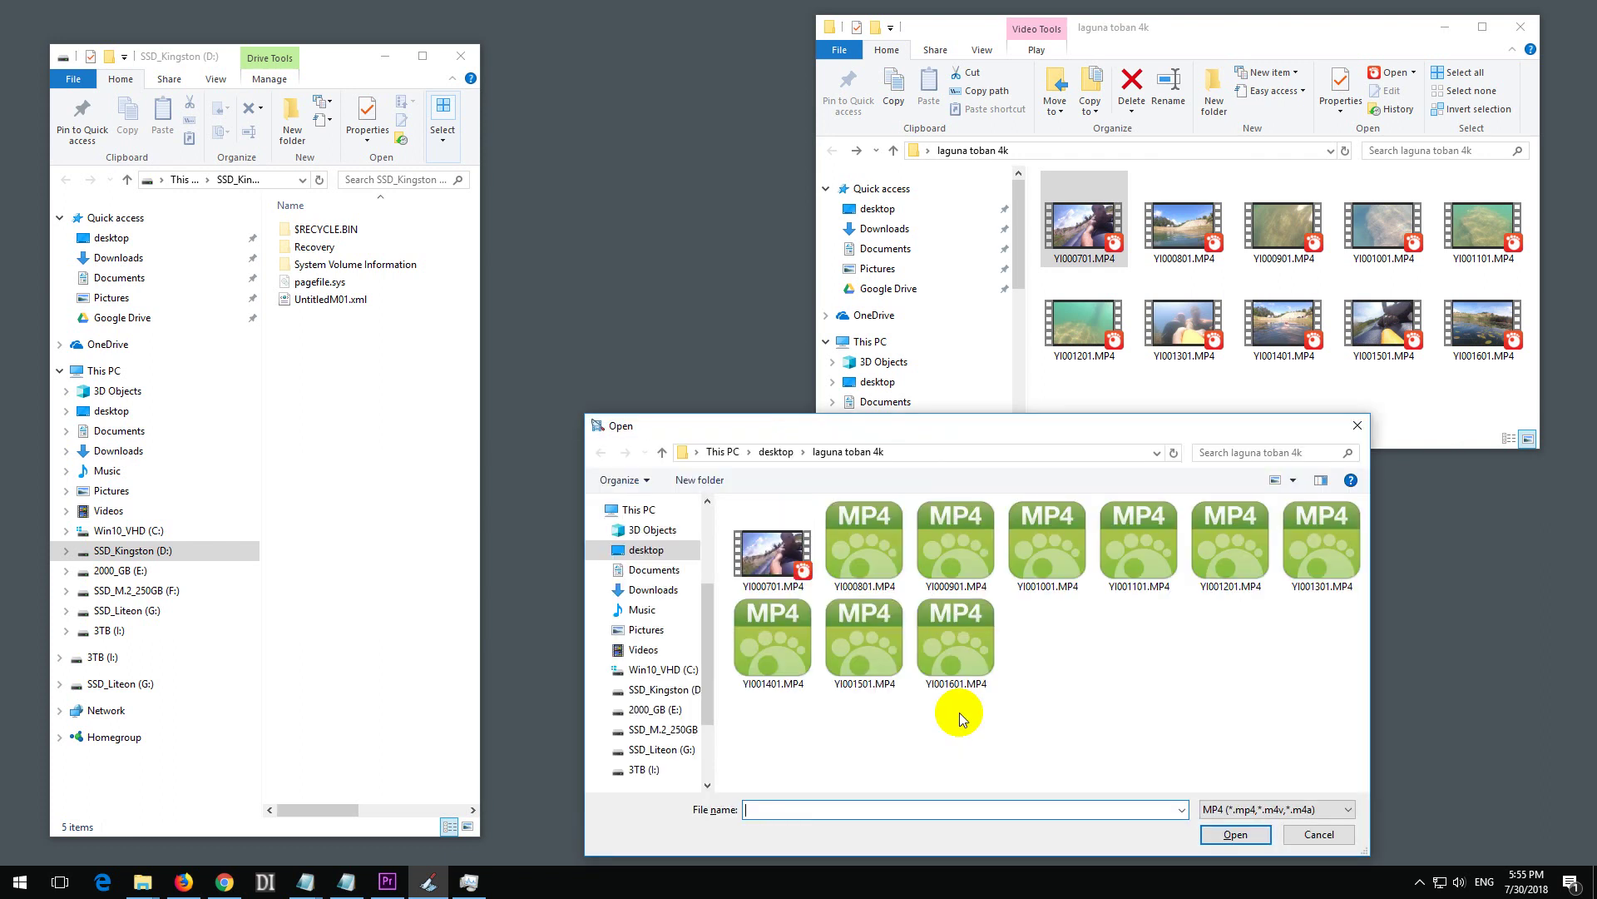
double_click(956, 643)
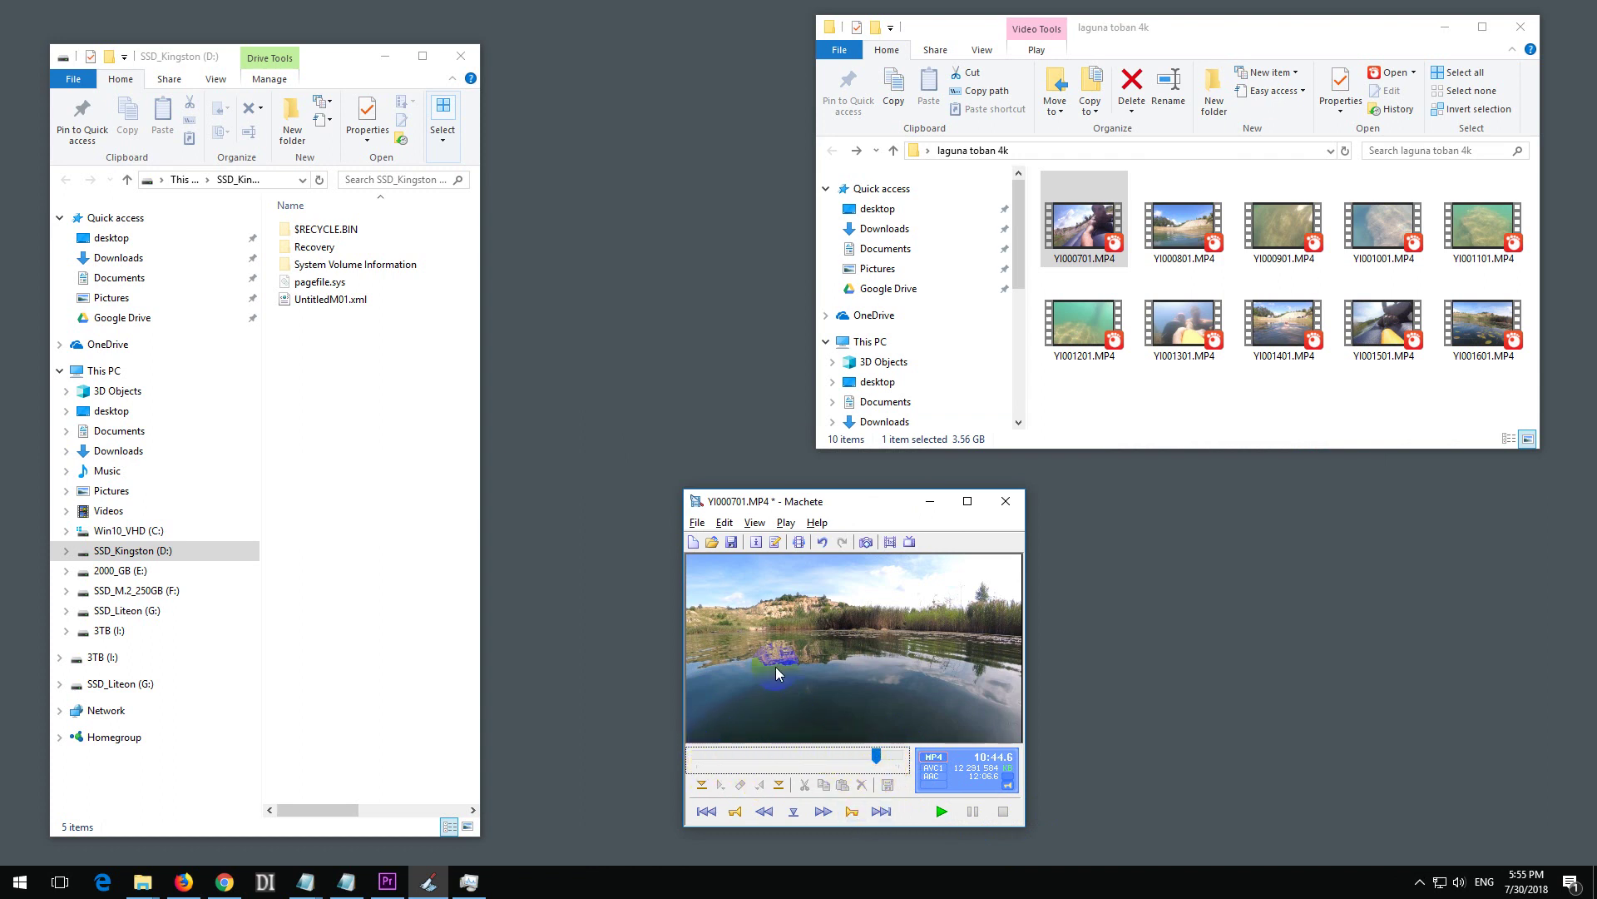
left_click(697, 522)
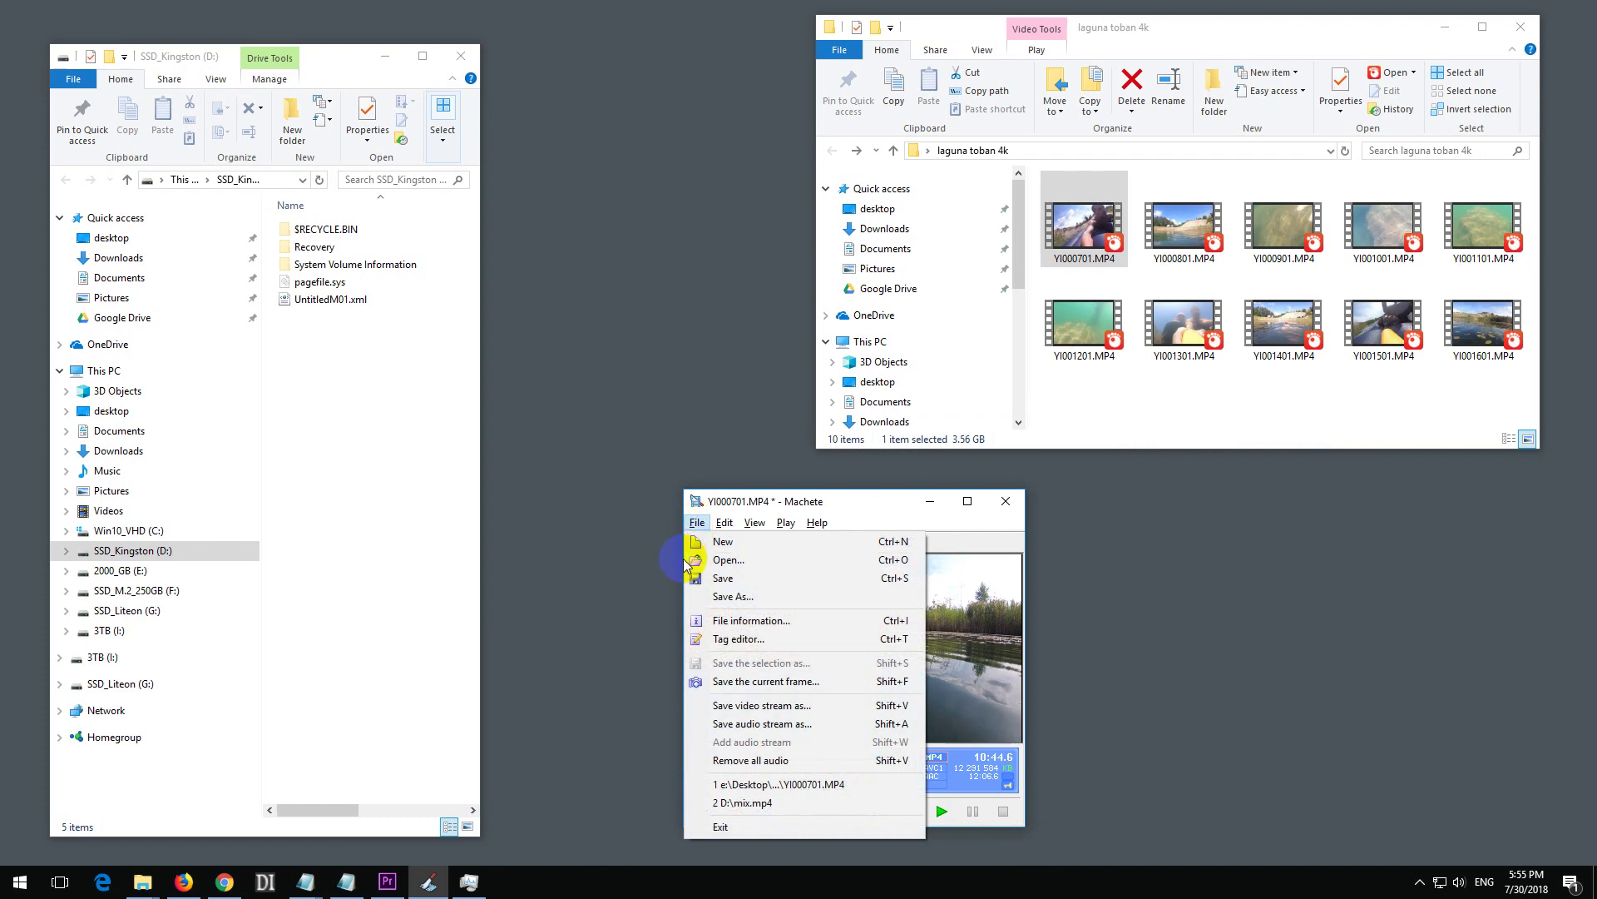
- Save the joined video as mix.mp4 on the SSD_Kingston (D:) drive
left_click(735, 595)
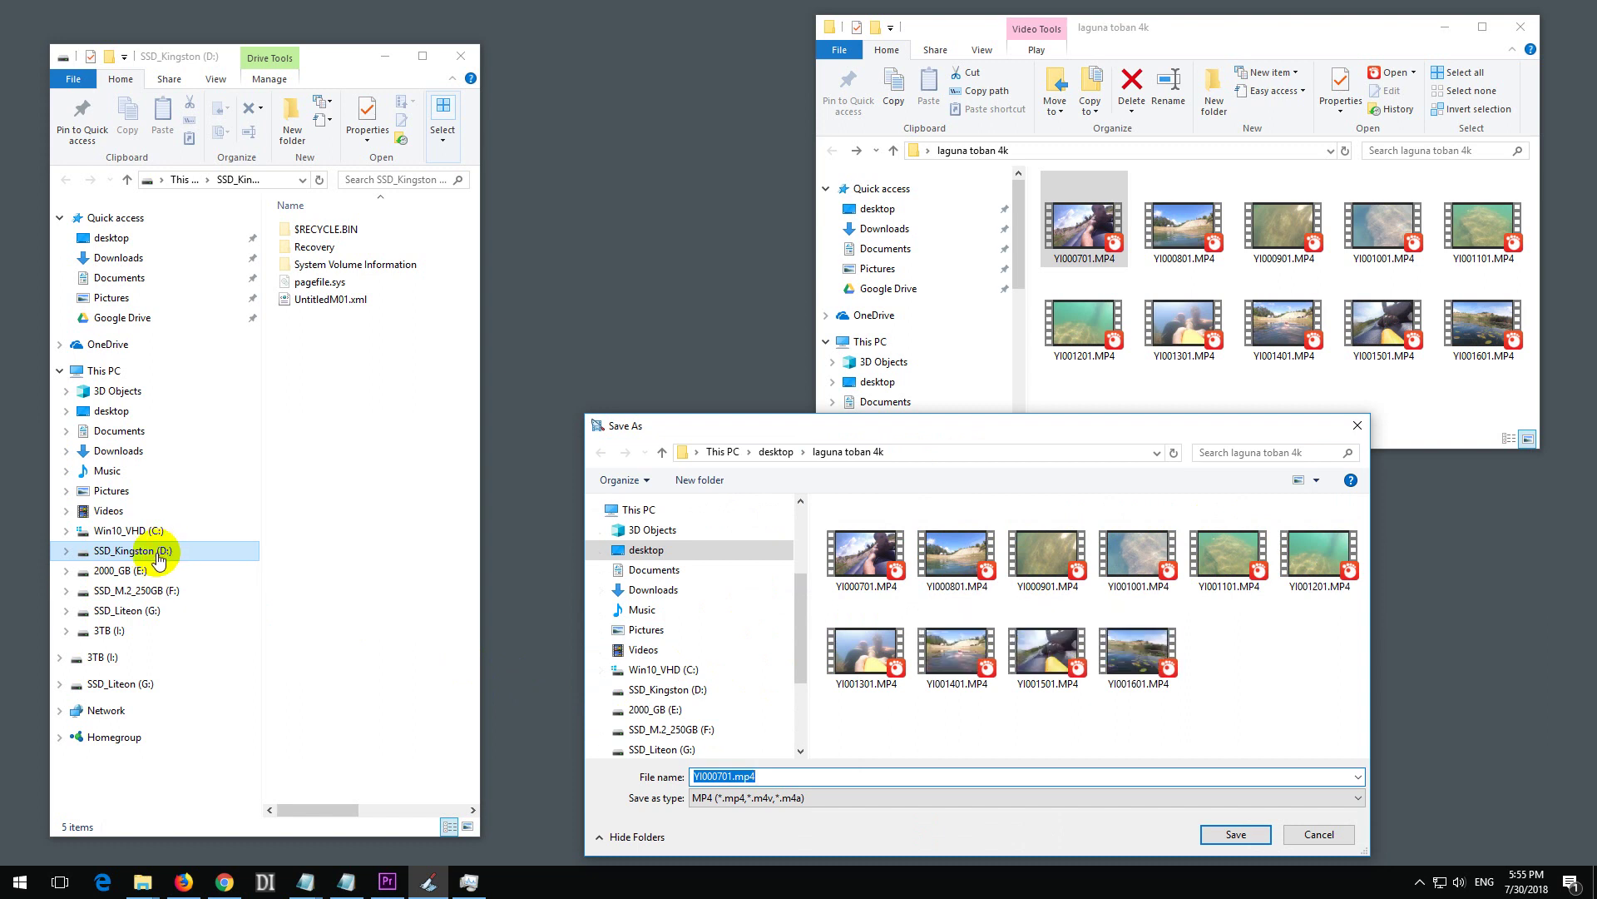
left_click(706, 691)
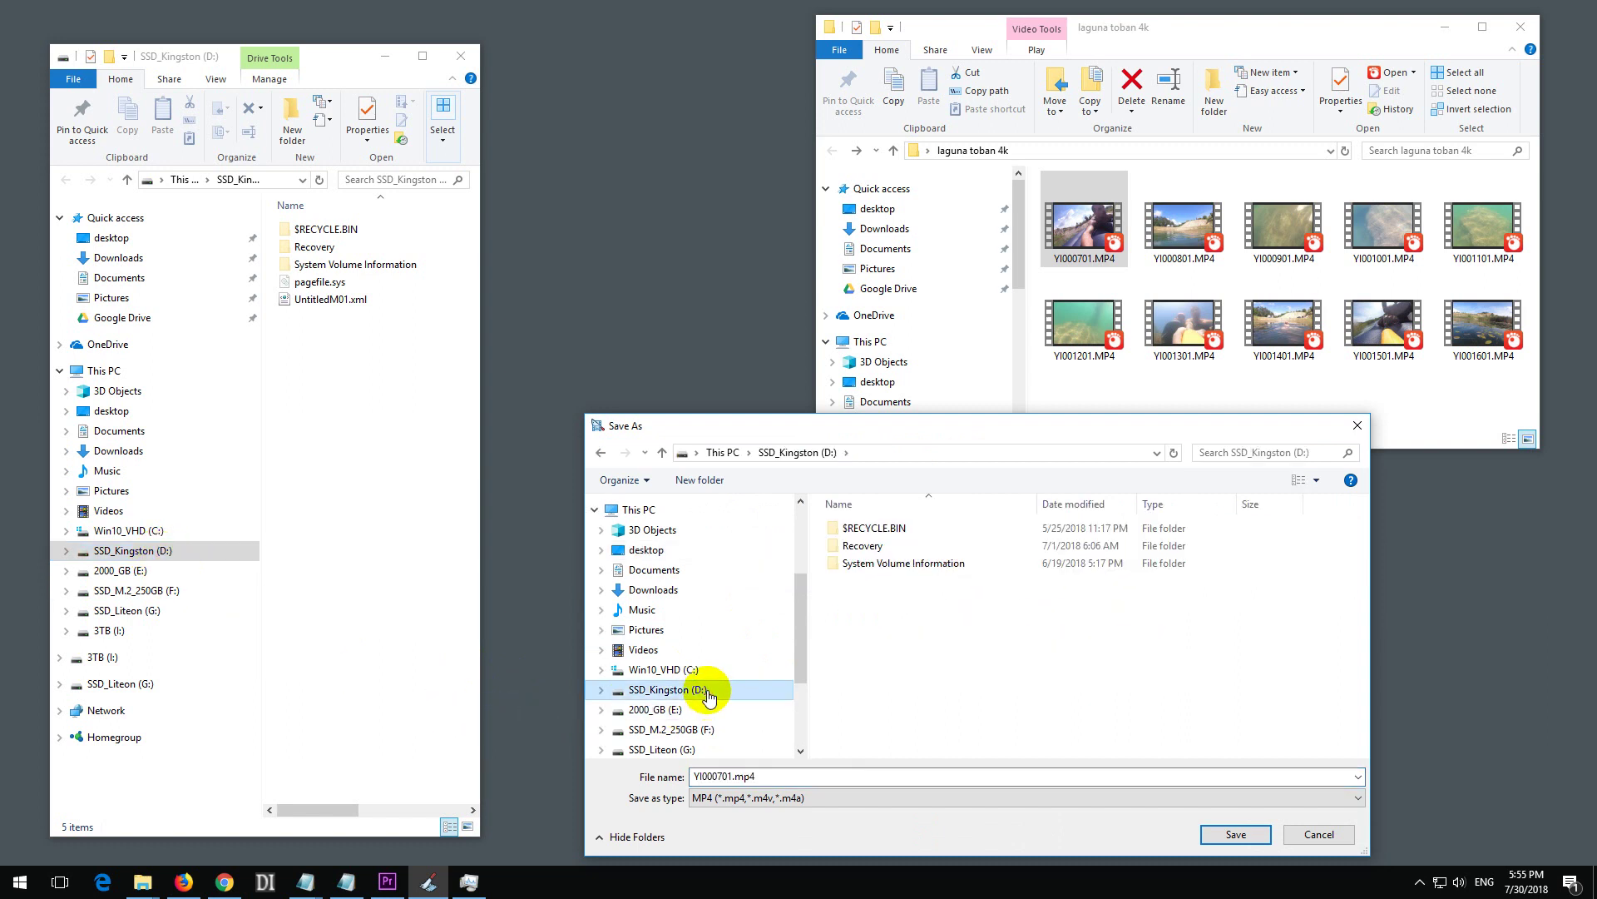
left_click(770, 776)
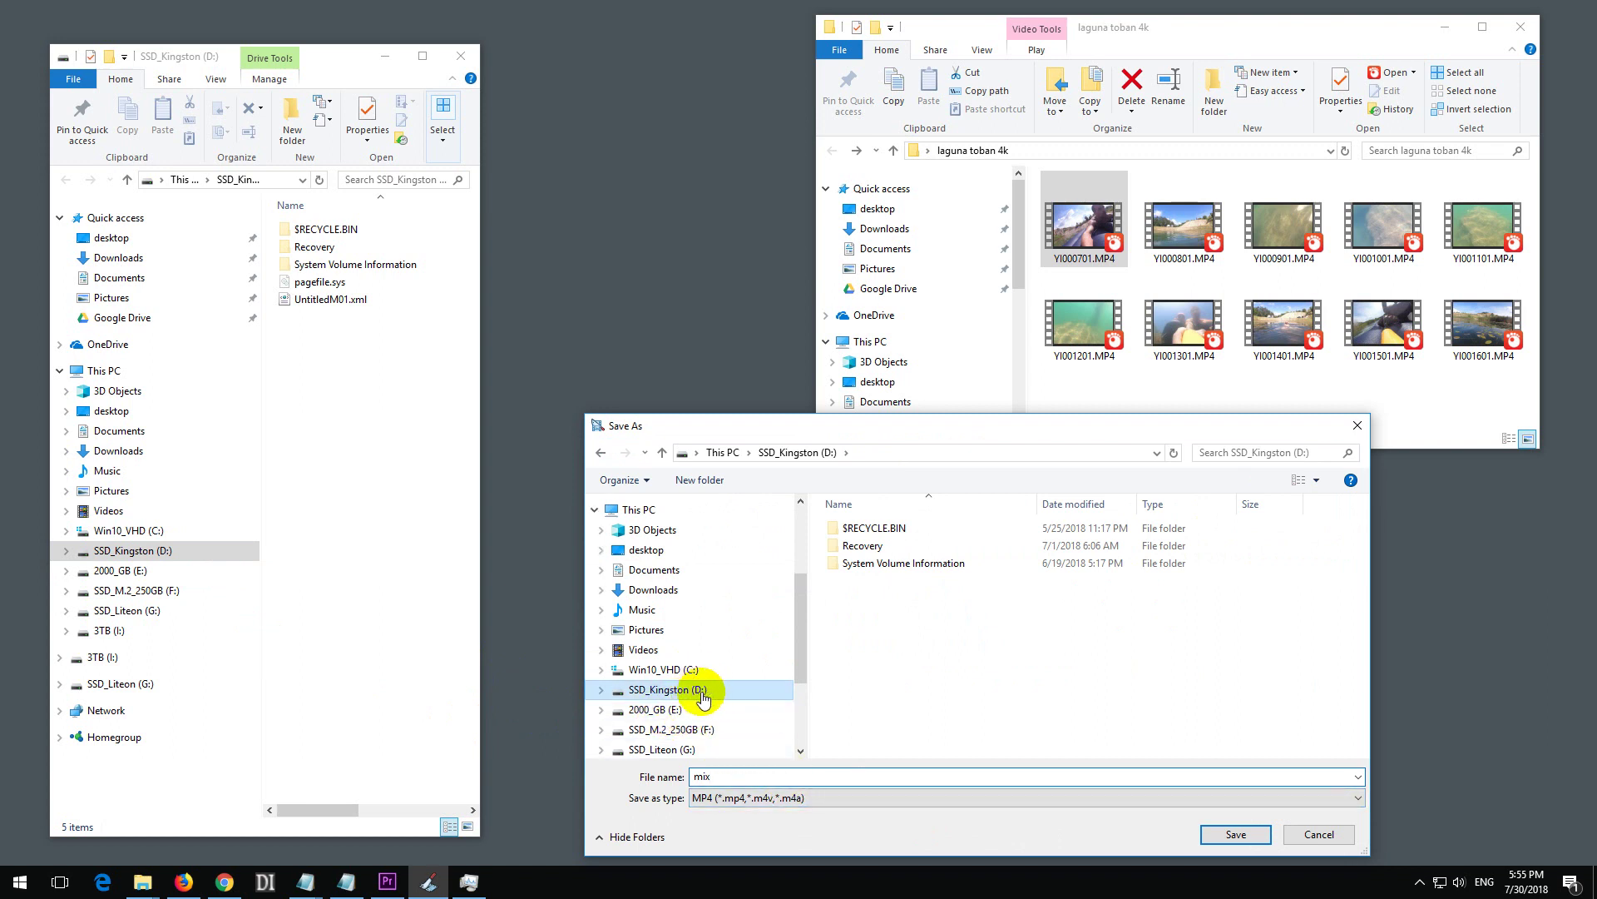
left_click(1221, 836)
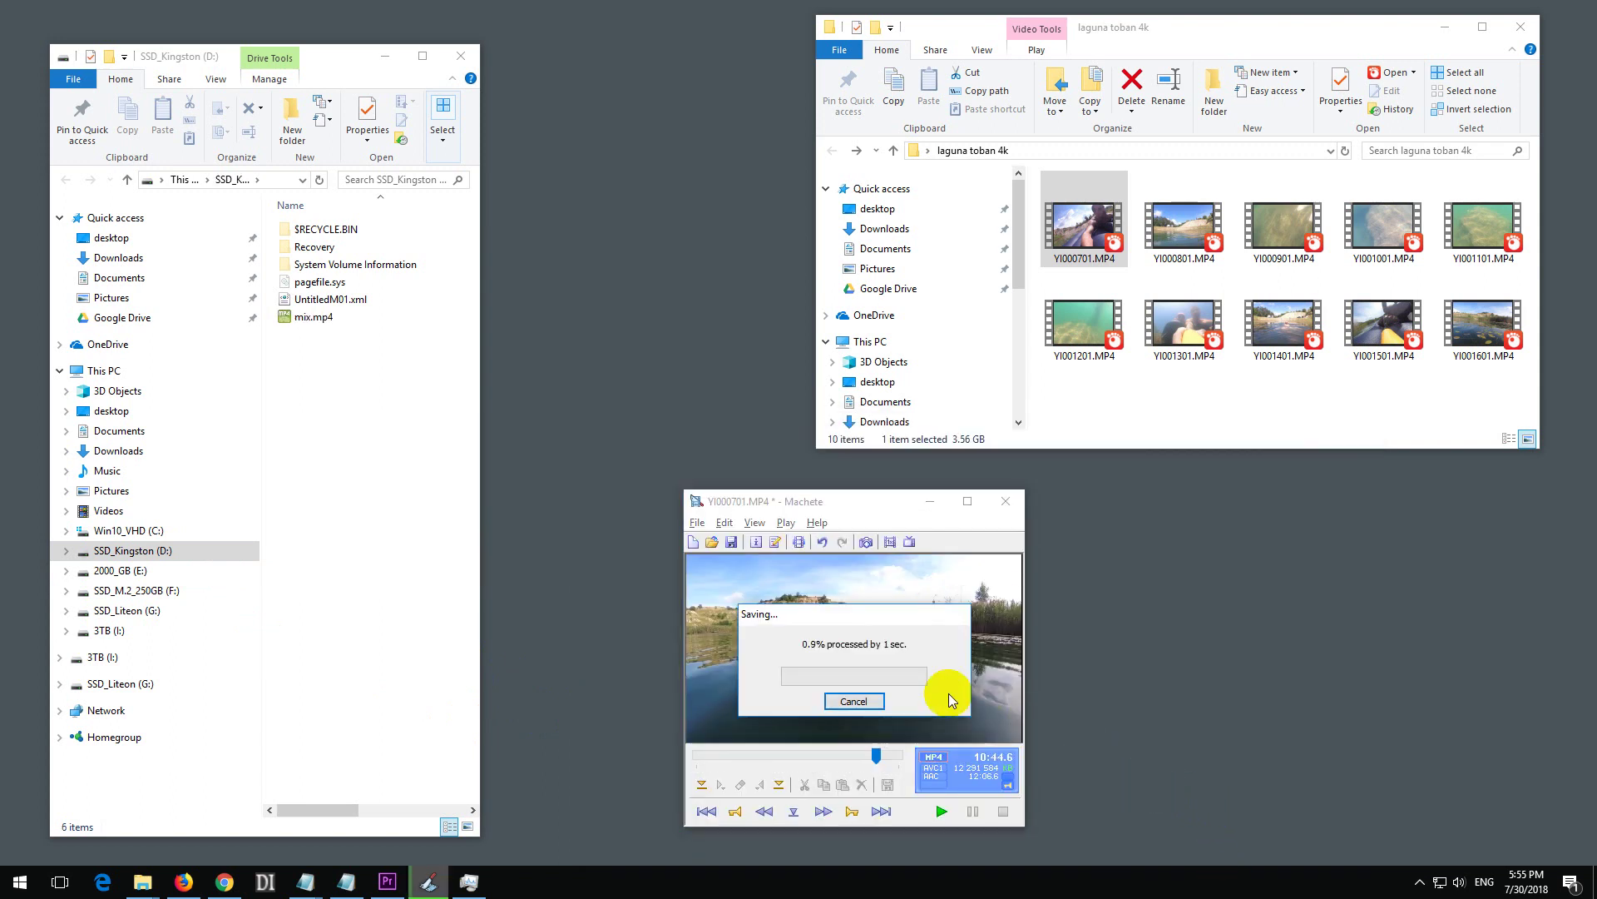
right_click(1137, 873)
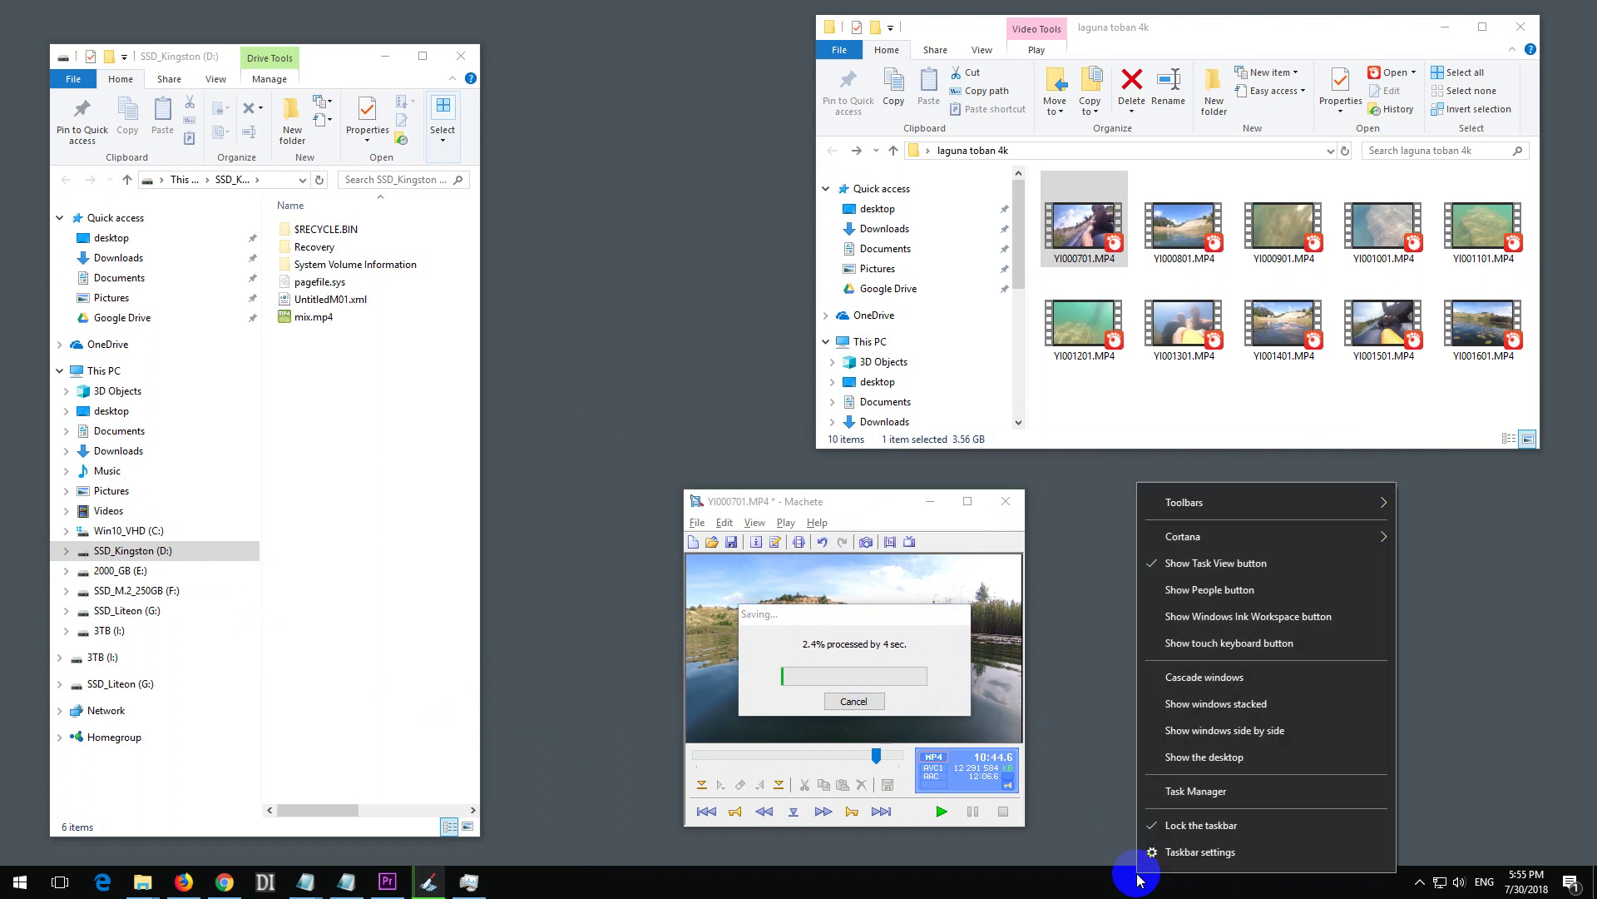
- View Task Manager's disk graphs for E: and then D:, which writes 70.7 MB/s
left_click(1198, 792)
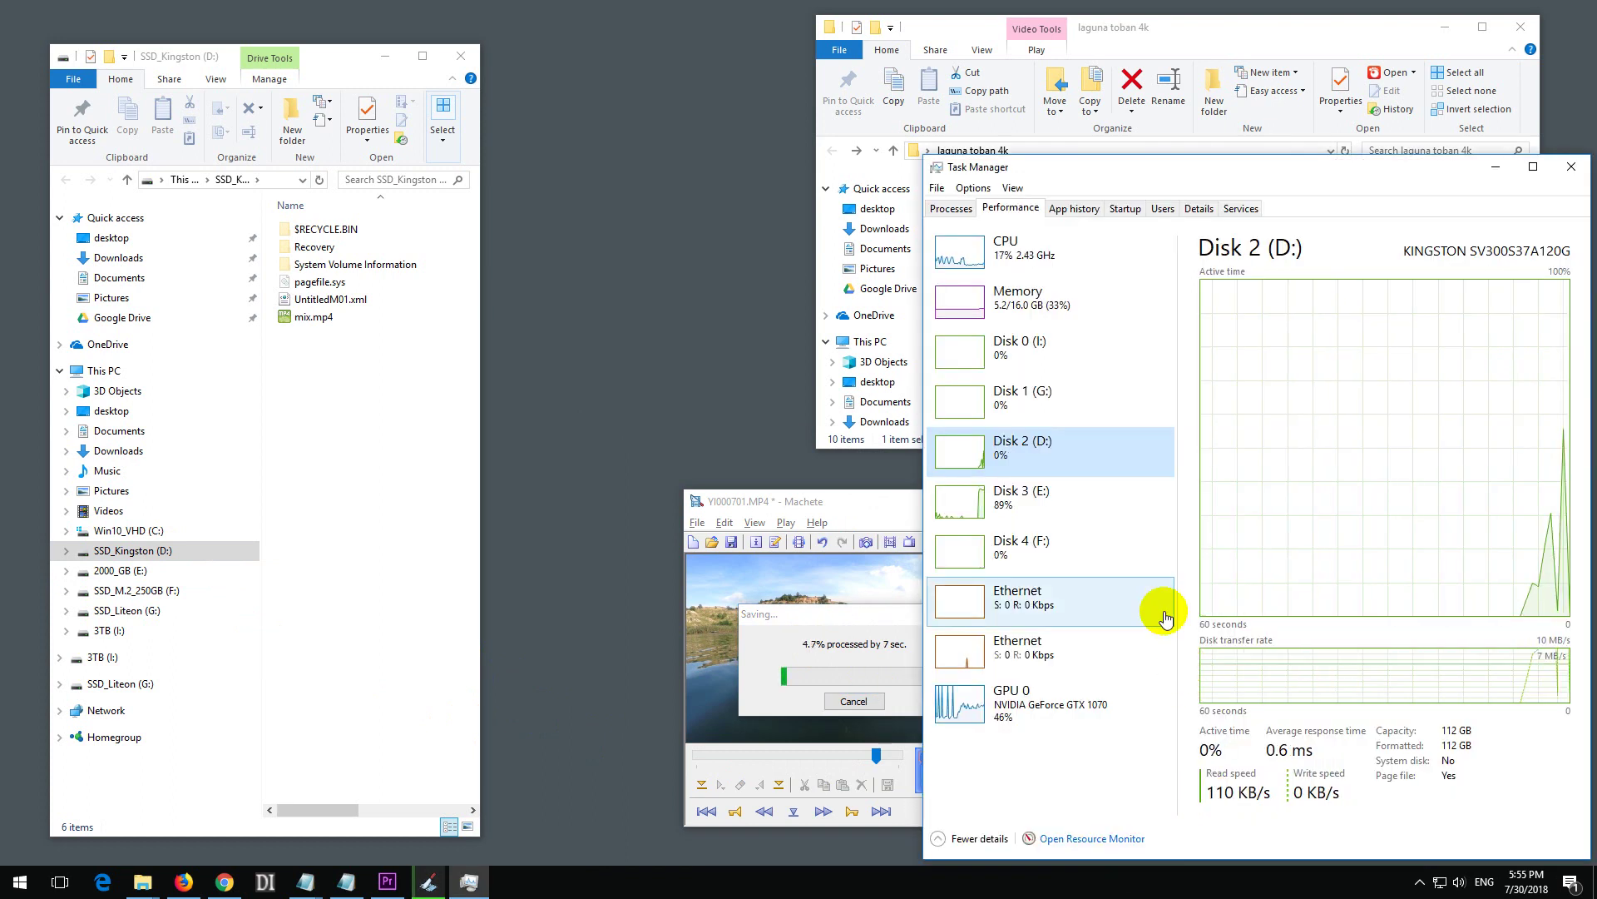
left_click(1055, 499)
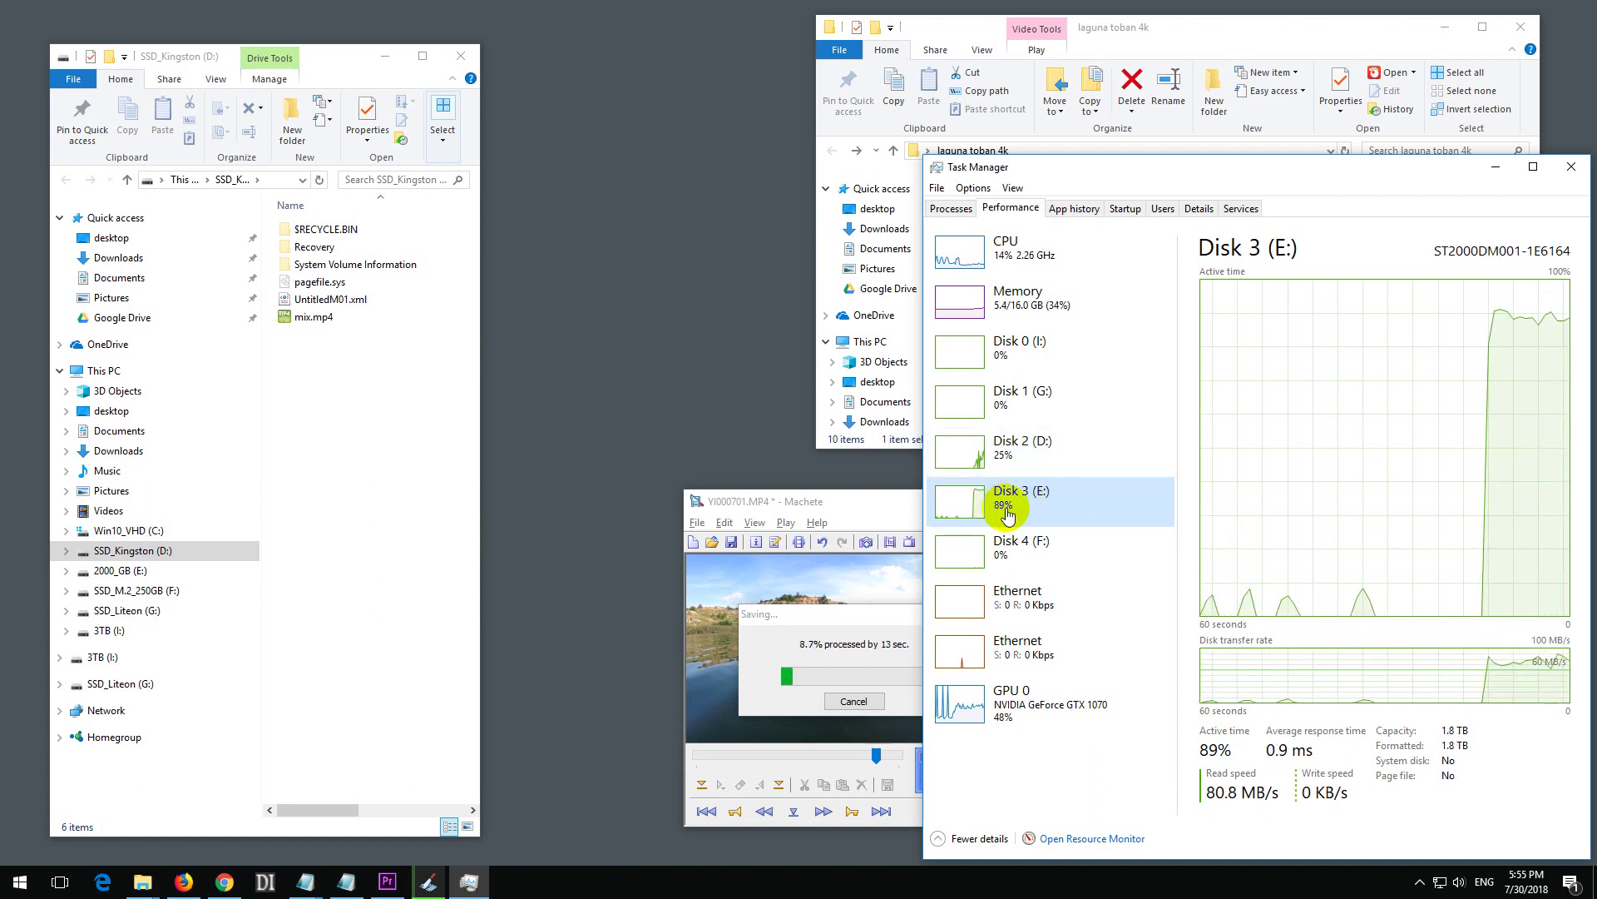
left_click(1009, 473)
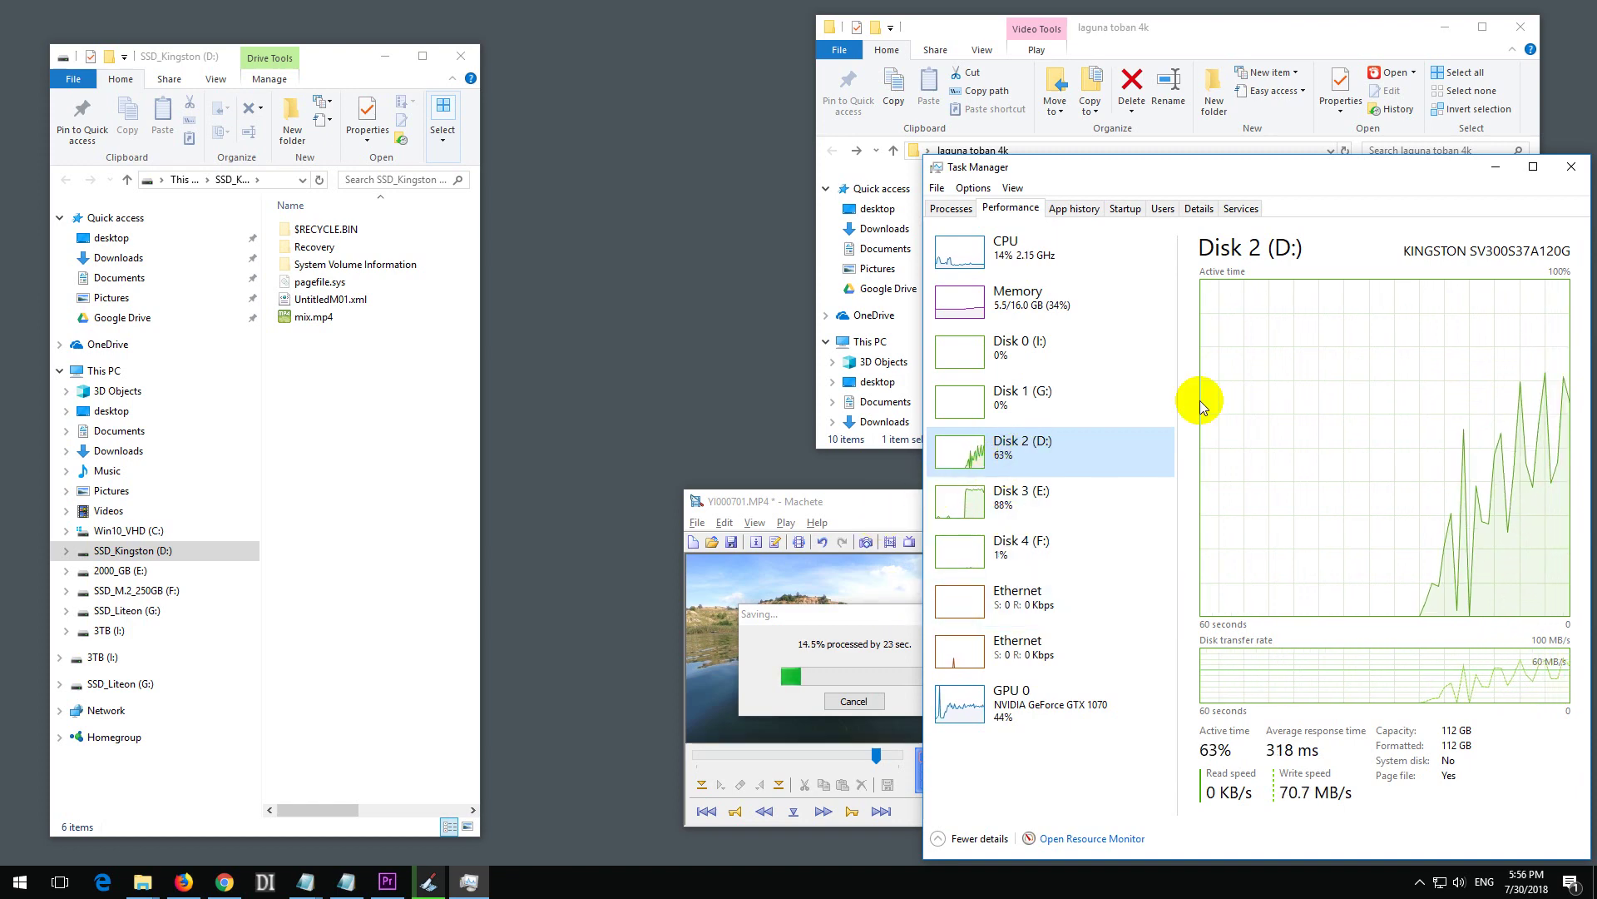
- Minimize Task Manager and check the ten source clips' combined properties total 11.5 GB
left_click(1495, 167)
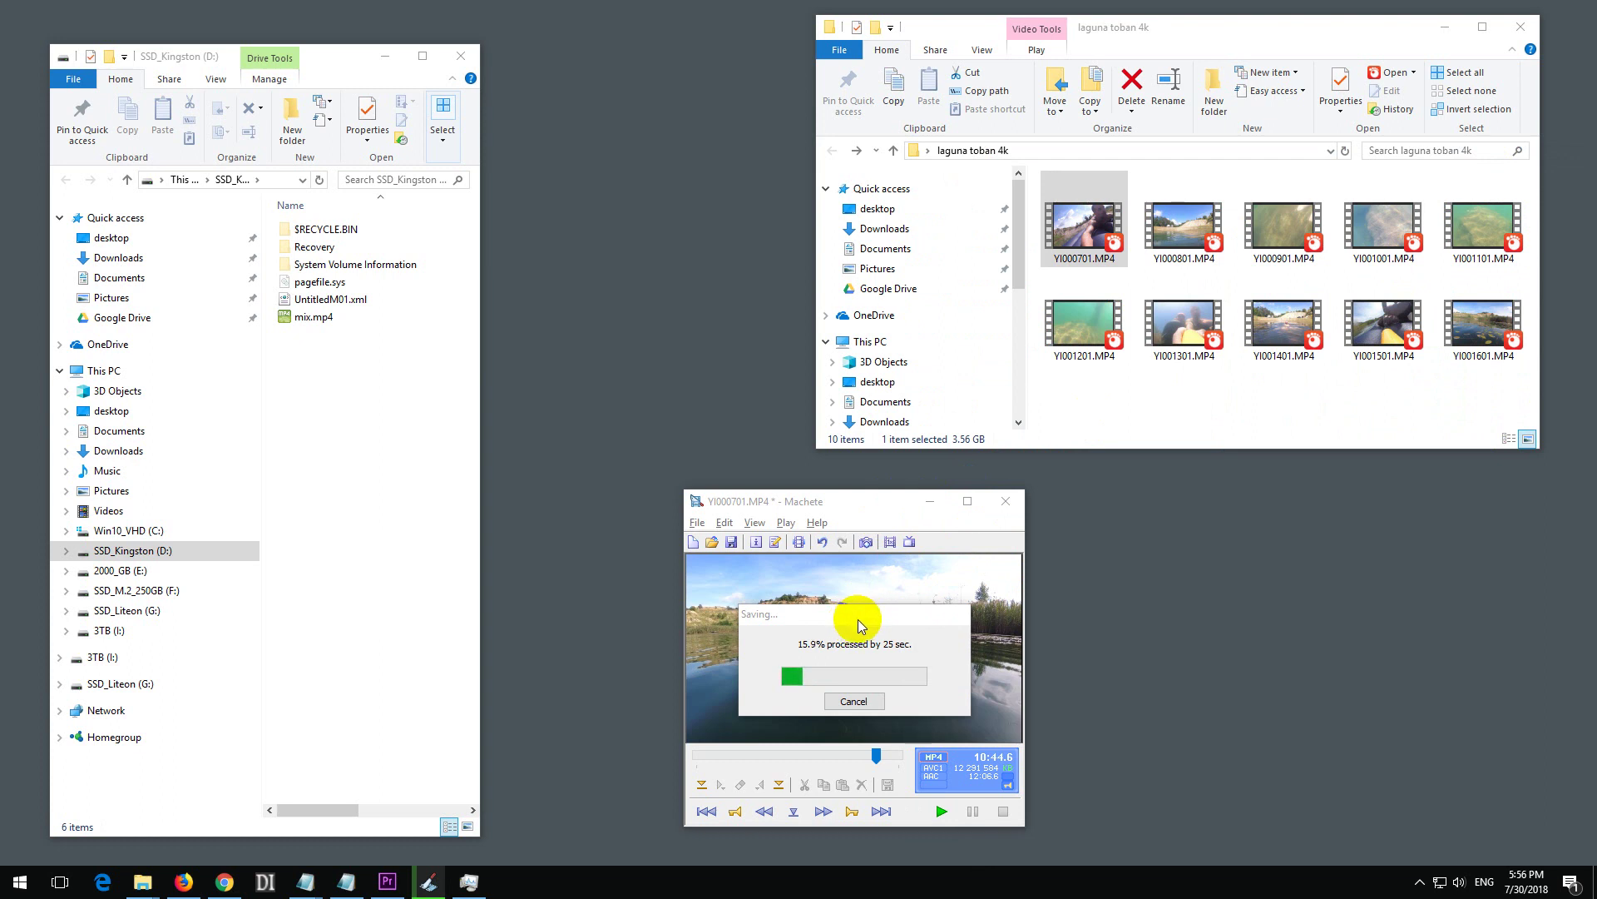
left_click(982, 635)
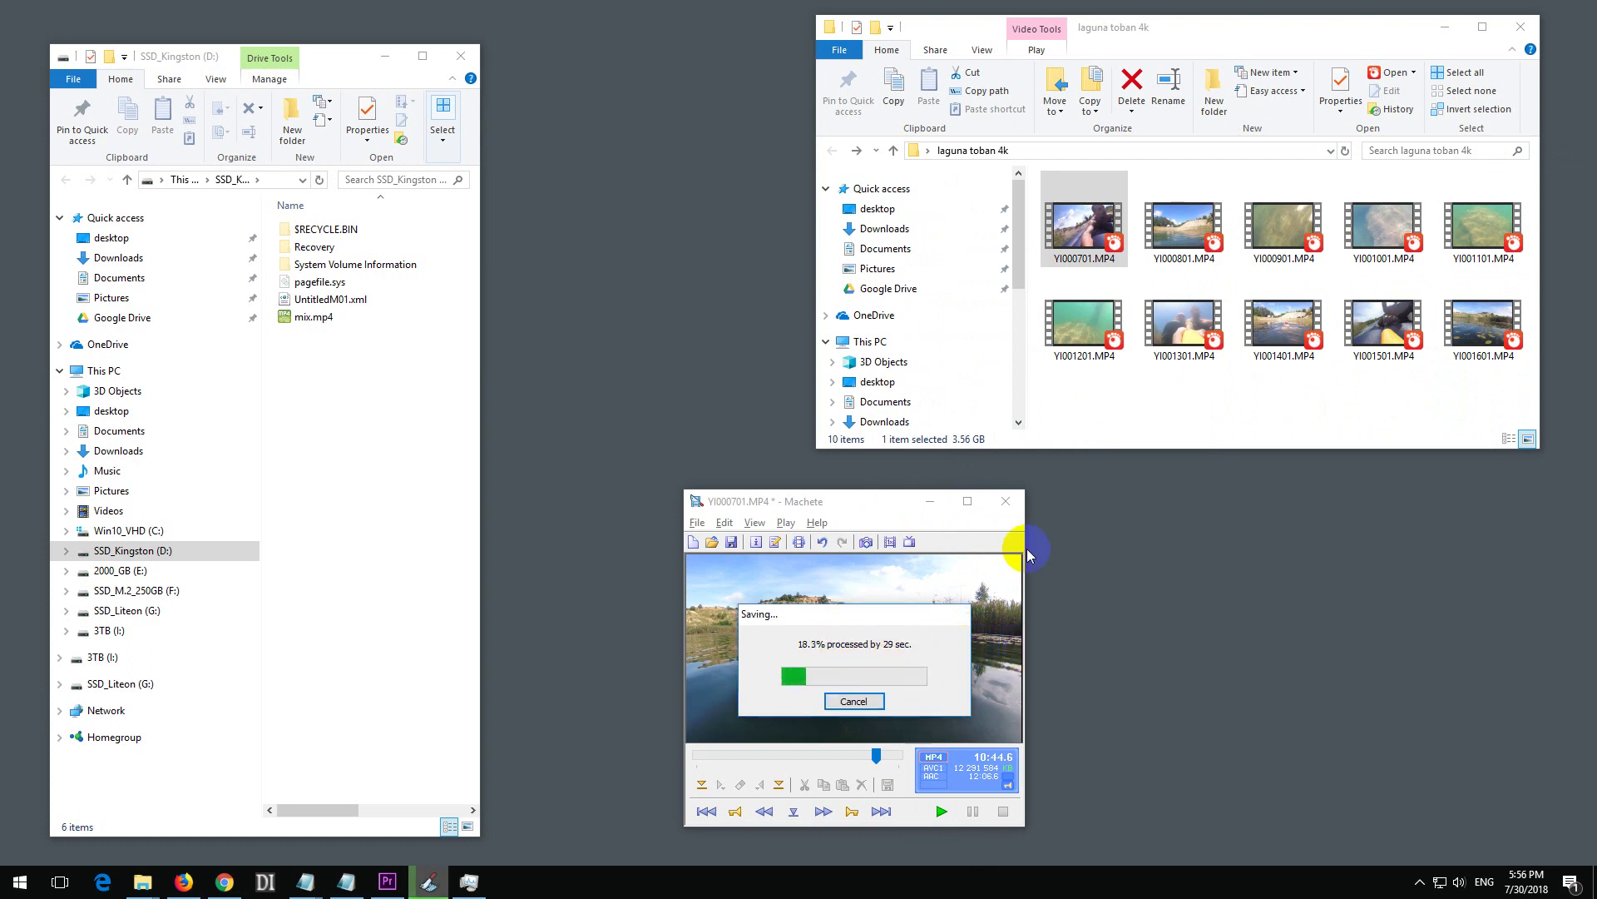
left_click_drag(1077, 410, 1531, 218)
right_click(1380, 220)
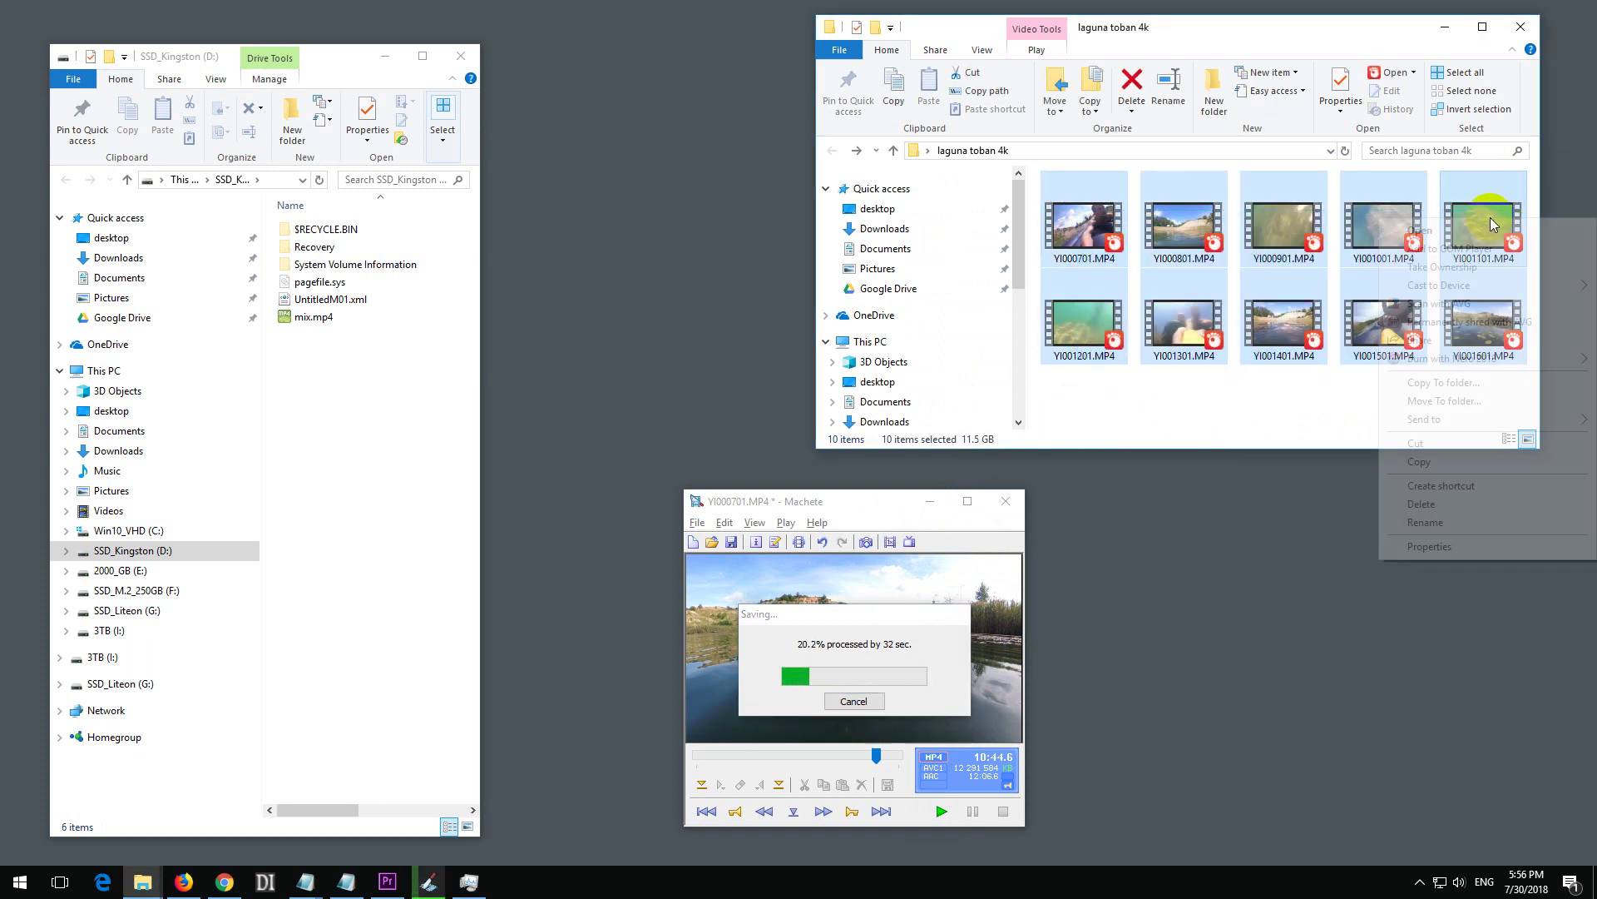
left_click(1411, 546)
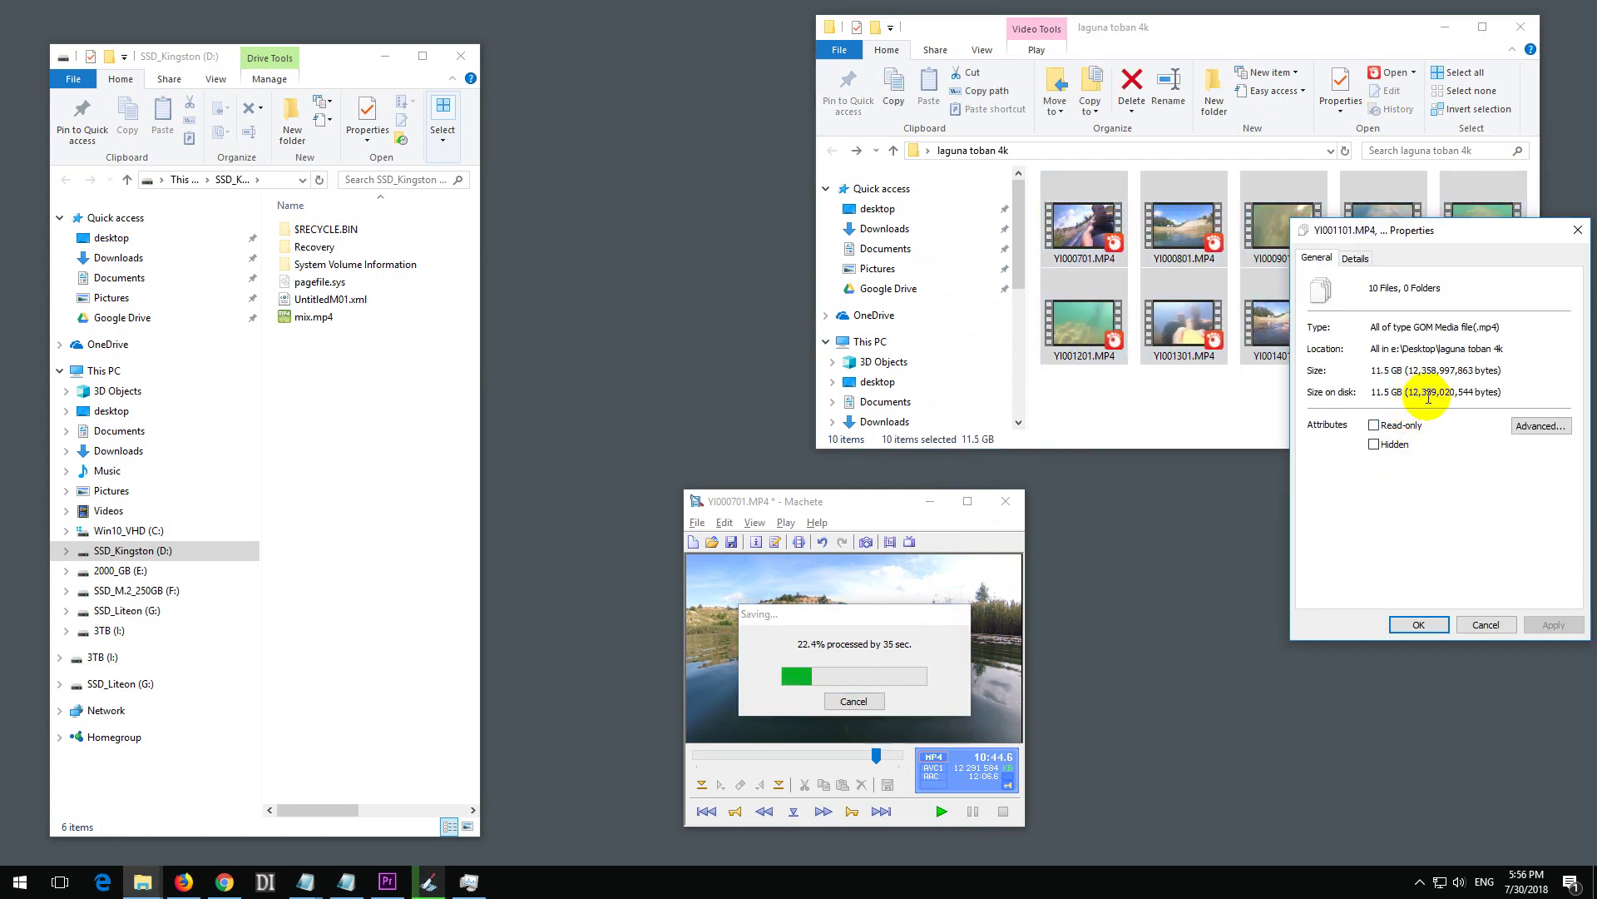
left_click(1486, 624)
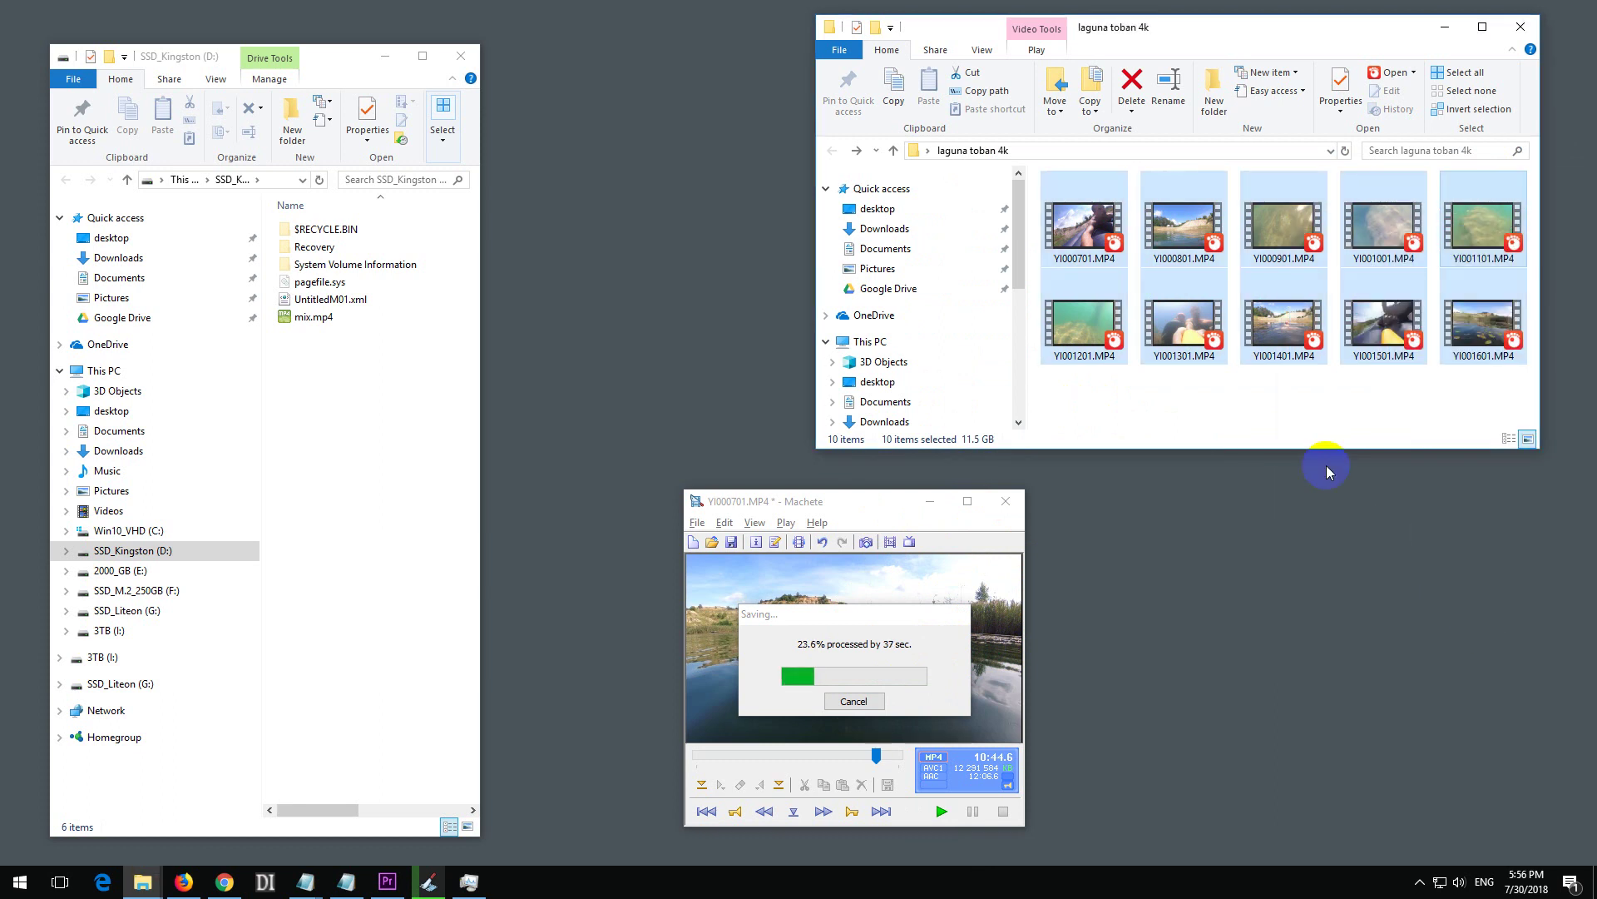
left_click(1278, 379)
- Confirm YI001401.MP4 is 3840×2160 at 59.94 frames/second in its Details properties
right_click(1274, 334)
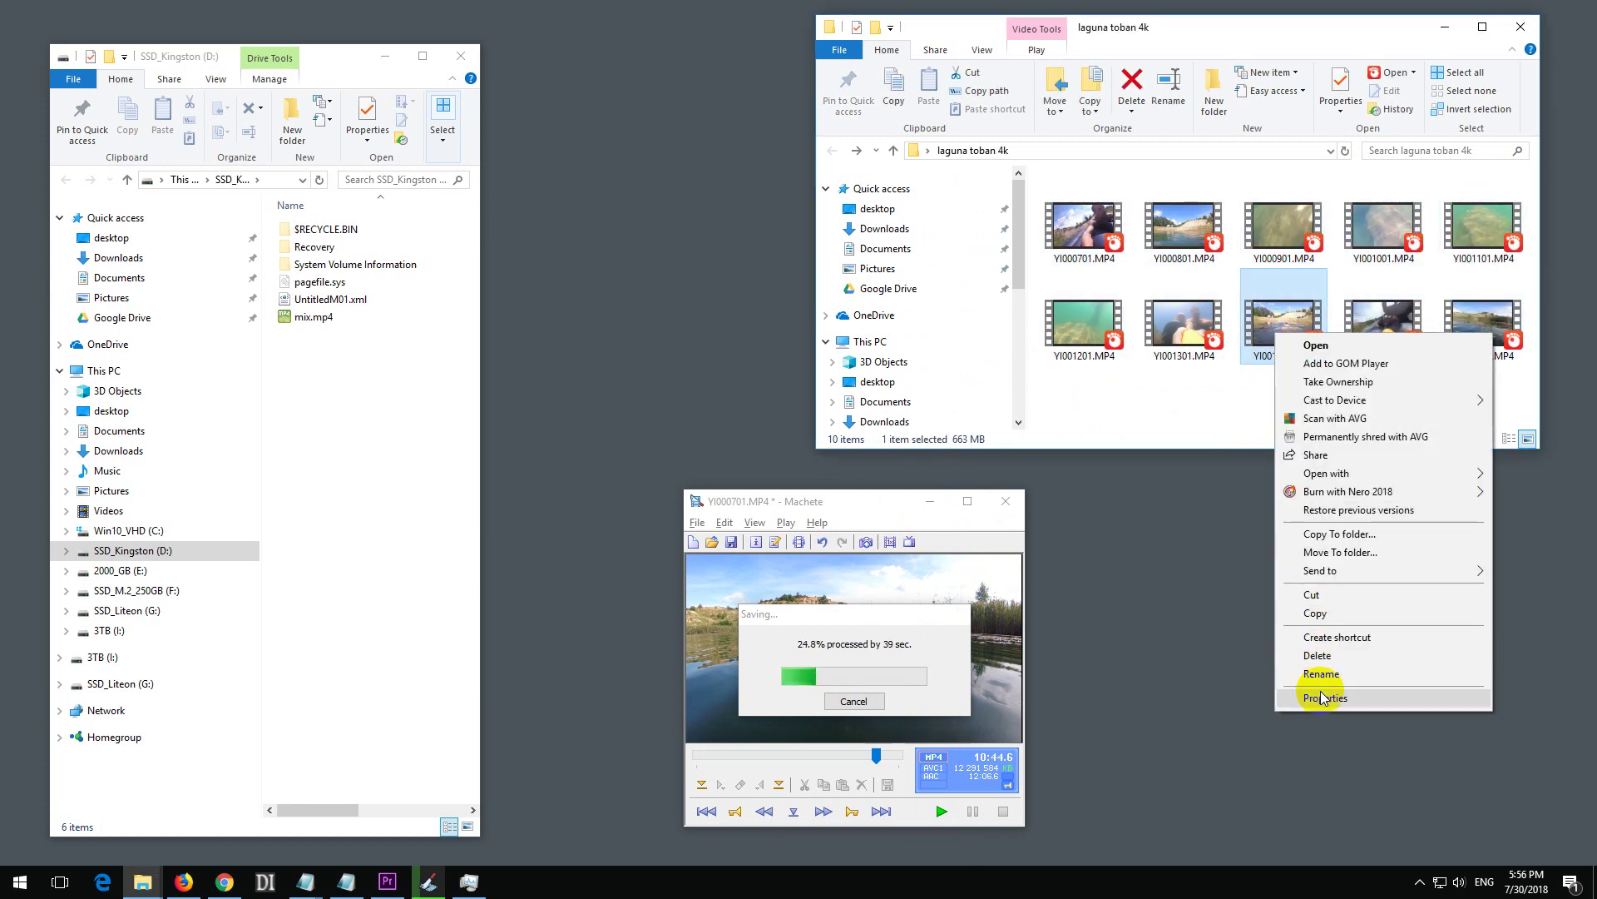
left_click(1323, 698)
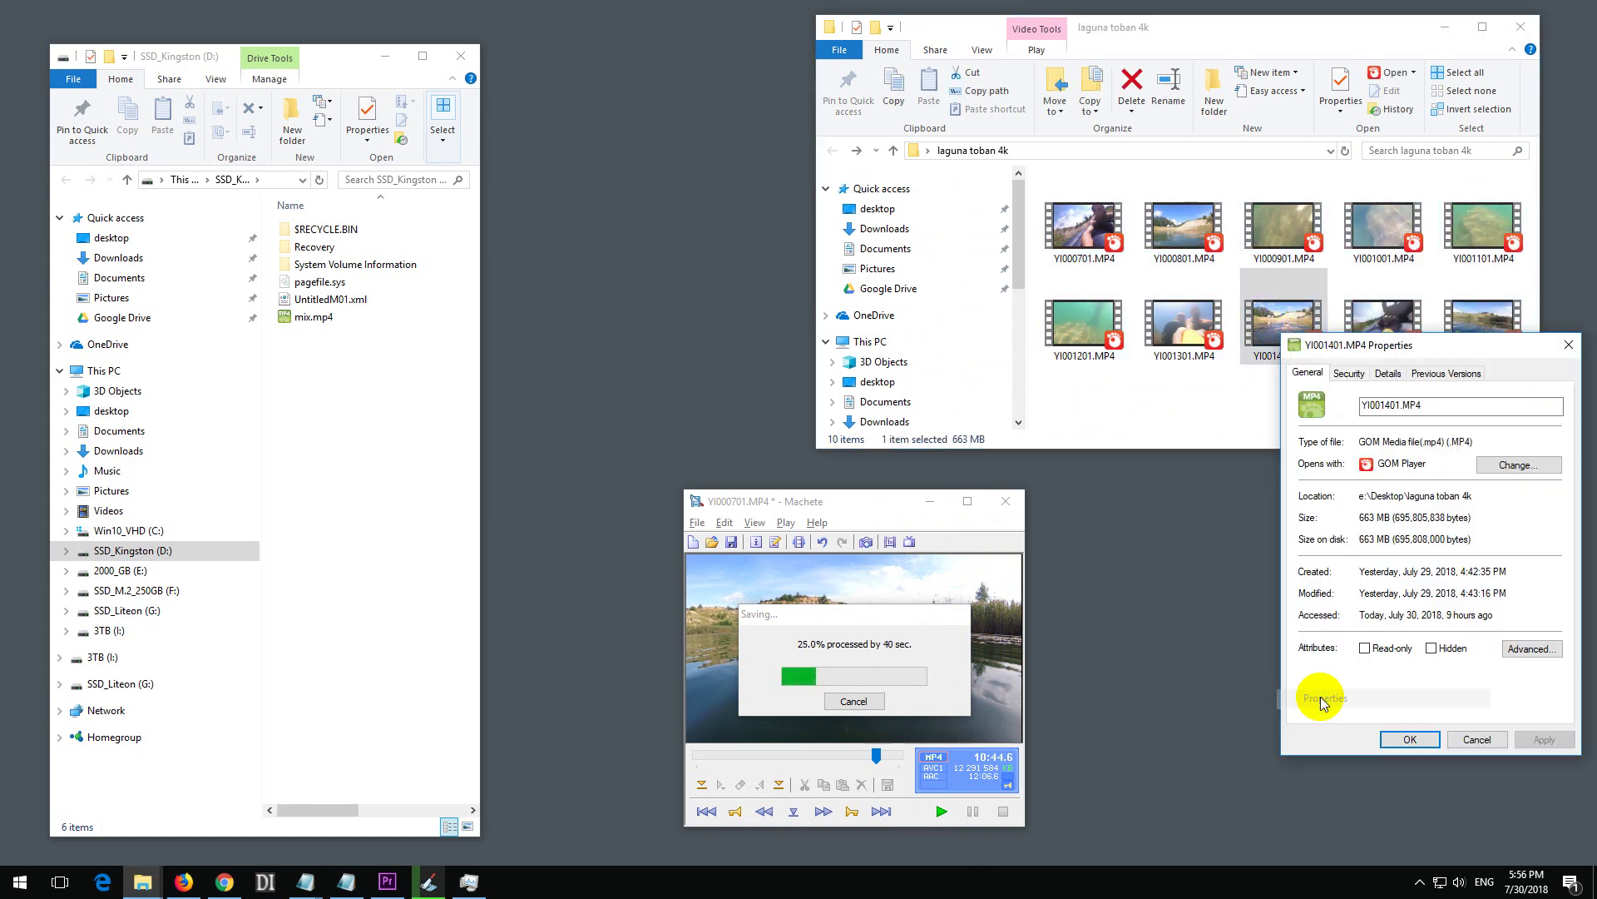
left_click(1387, 373)
left_click(1406, 554)
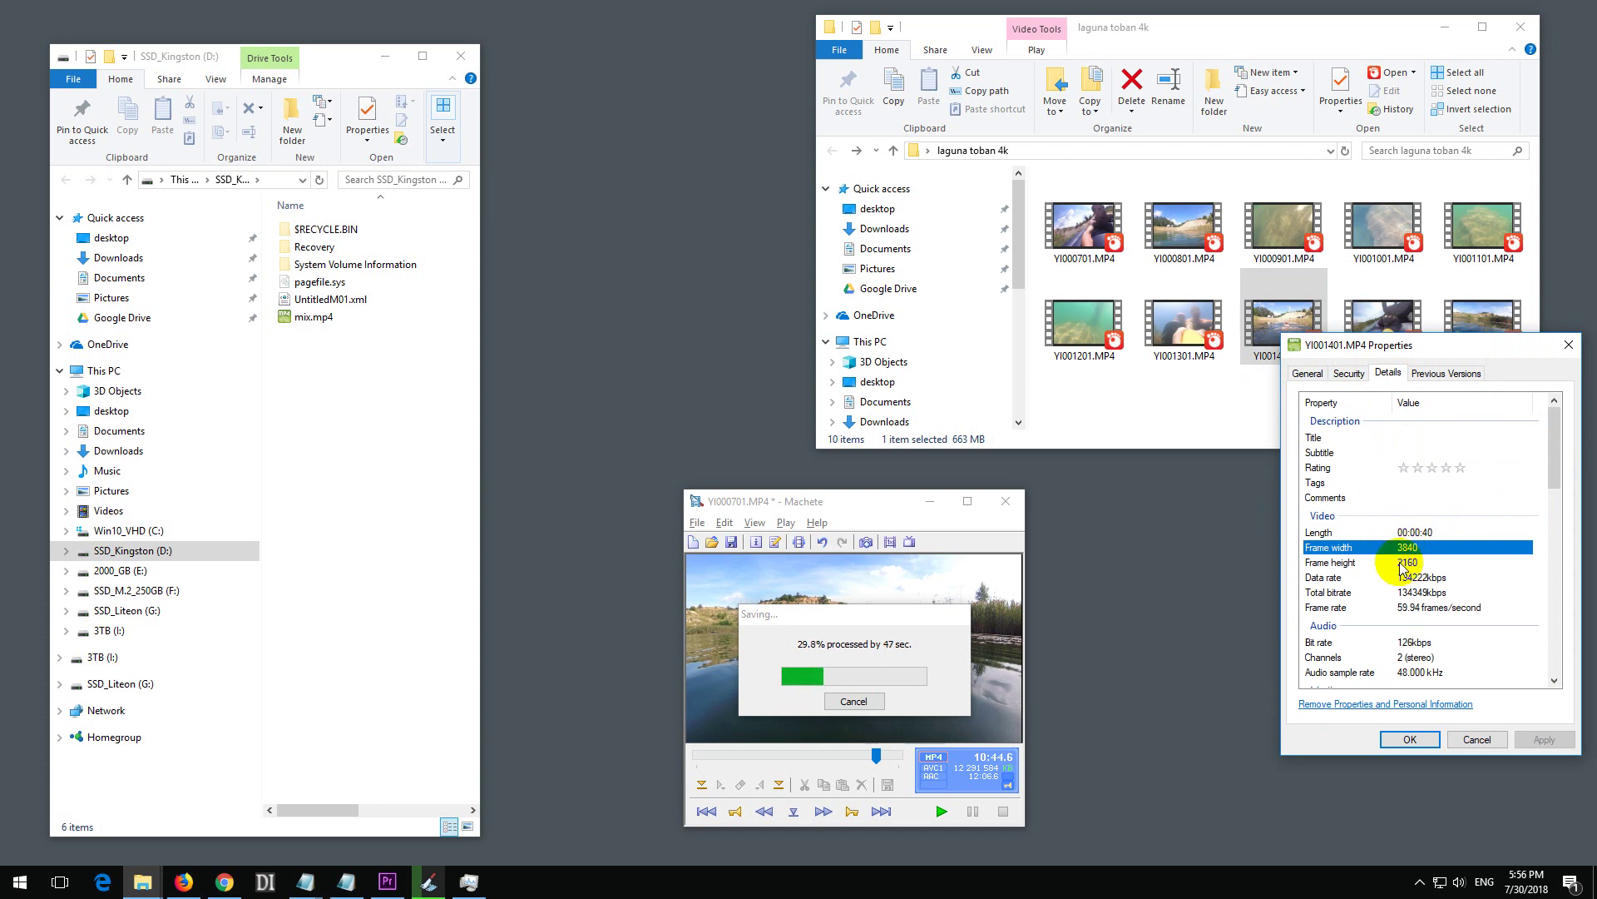
left_click(1402, 564)
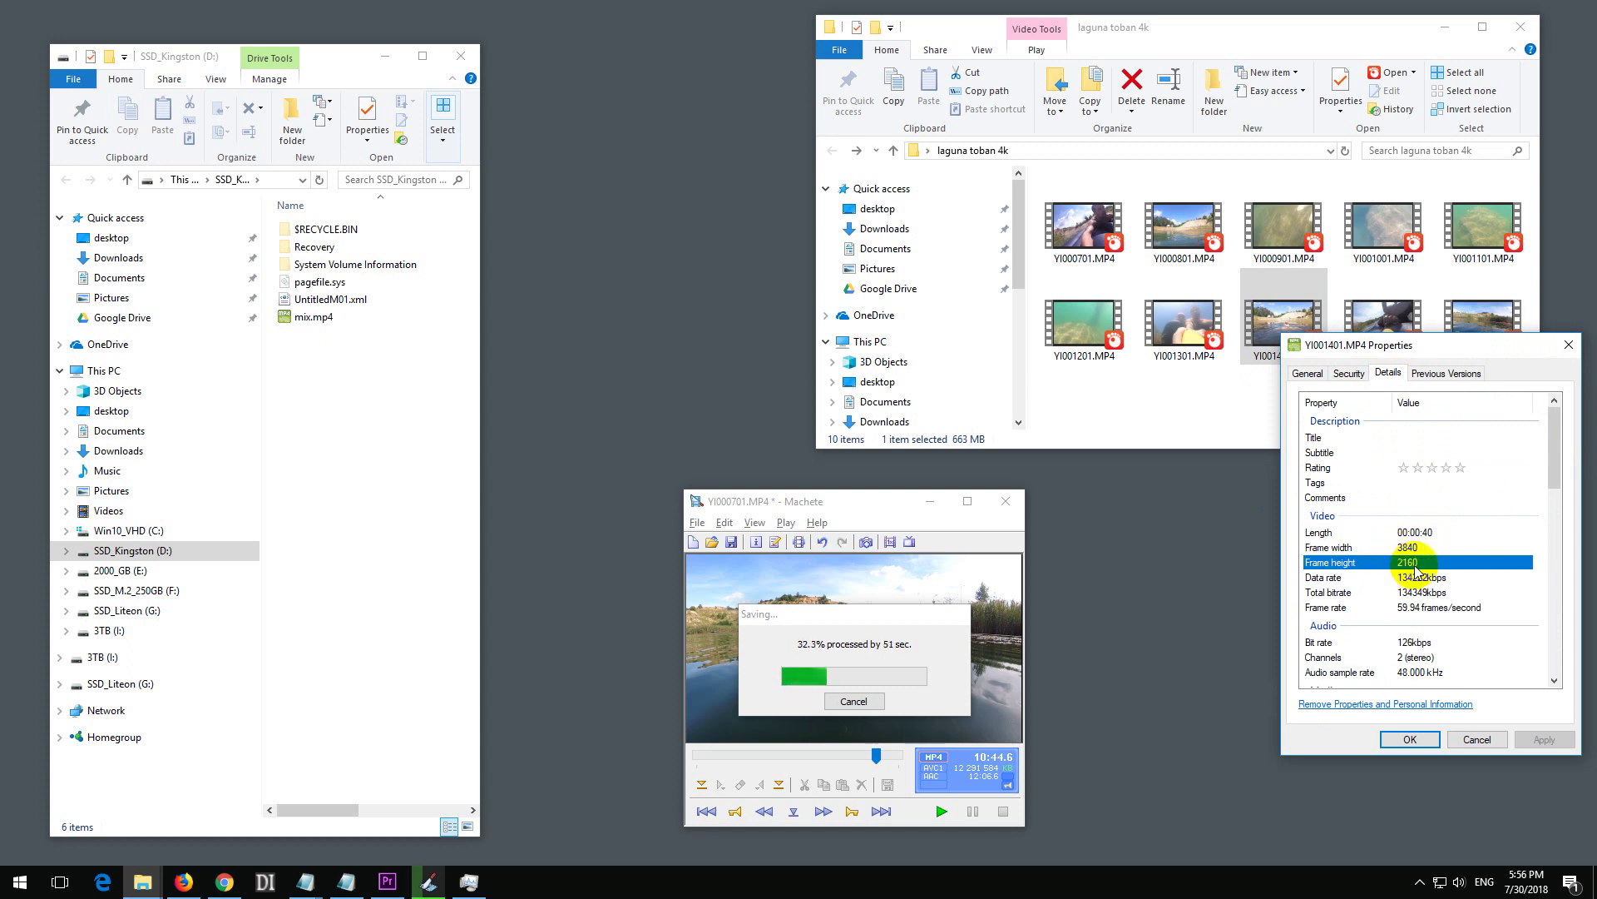
left_click(1406, 608)
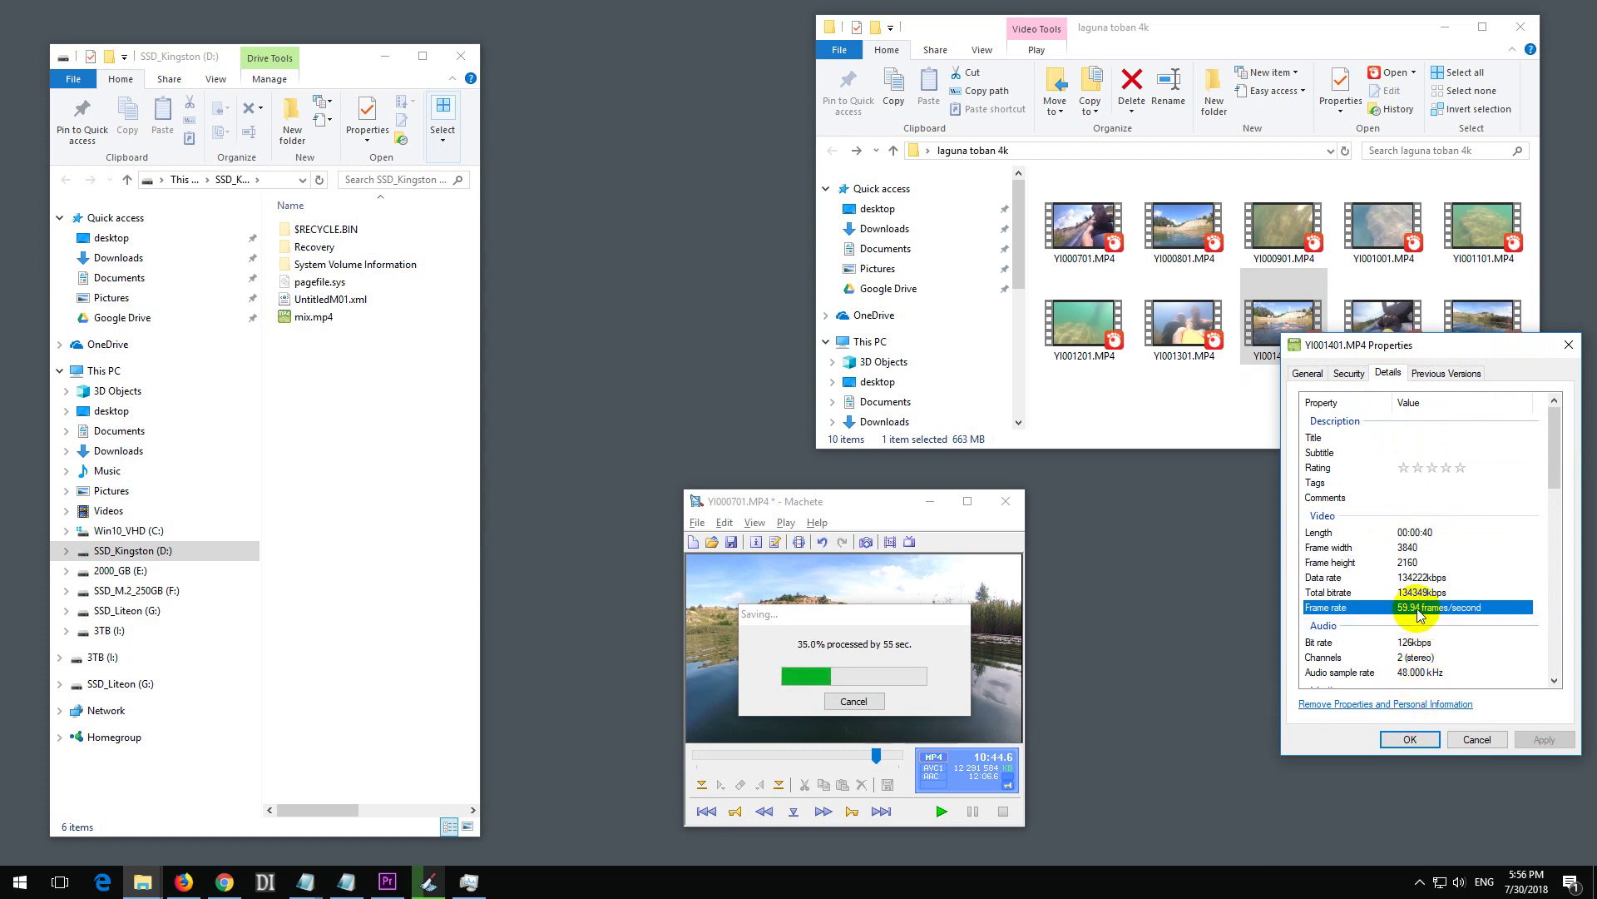
left_click(1478, 739)
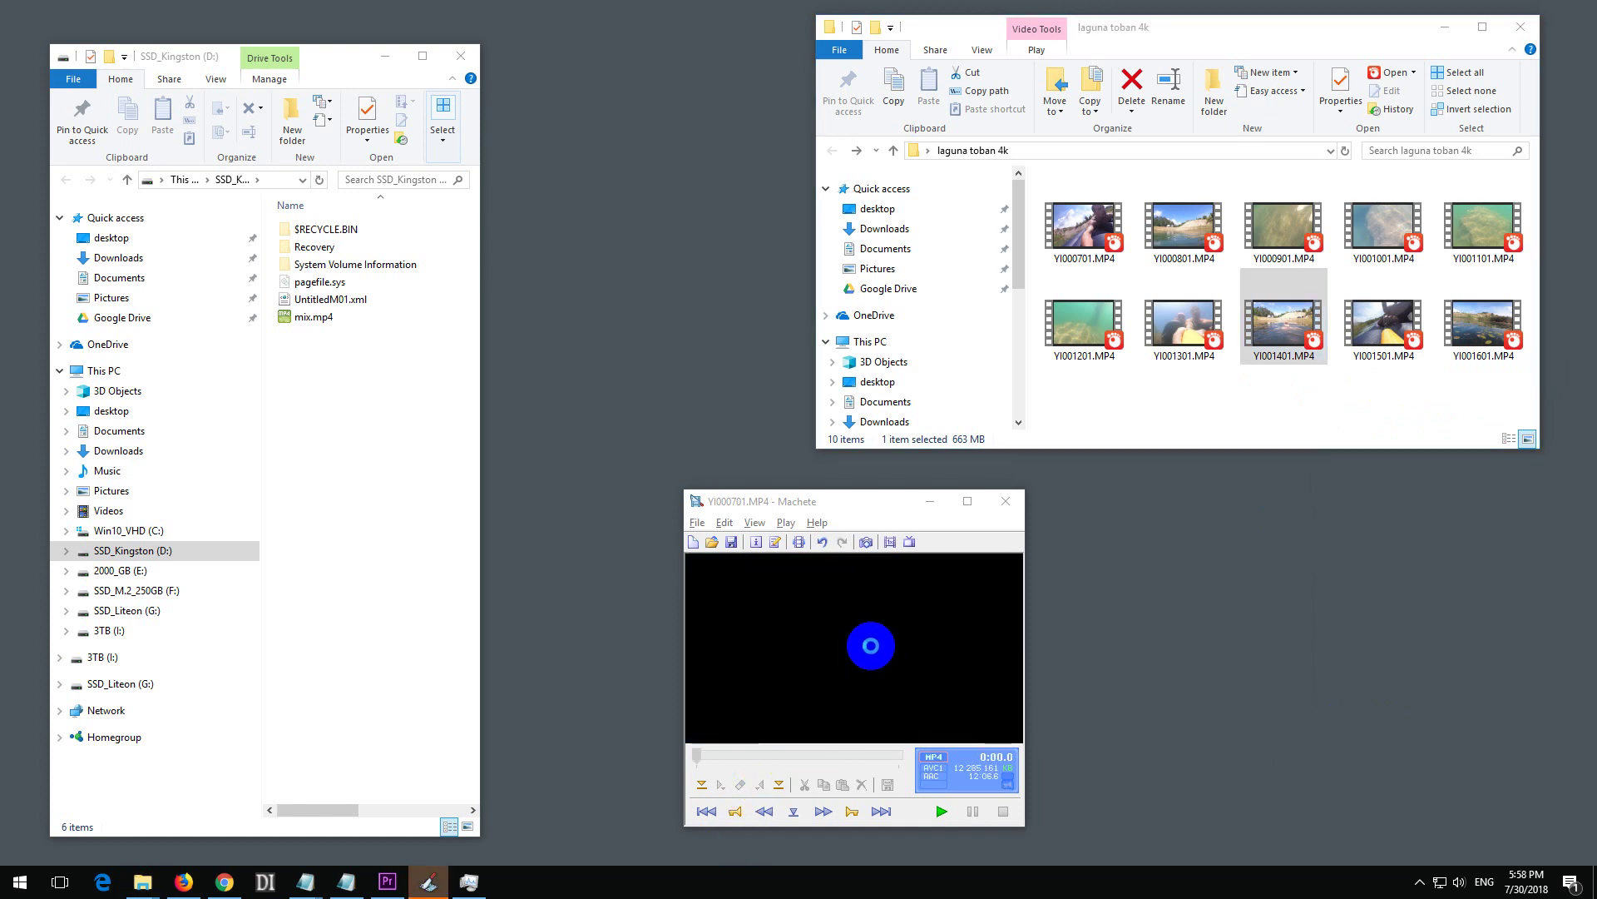
- Select mix.mp4 on D: and review the ten source clips' combined properties
left_click(873, 508)
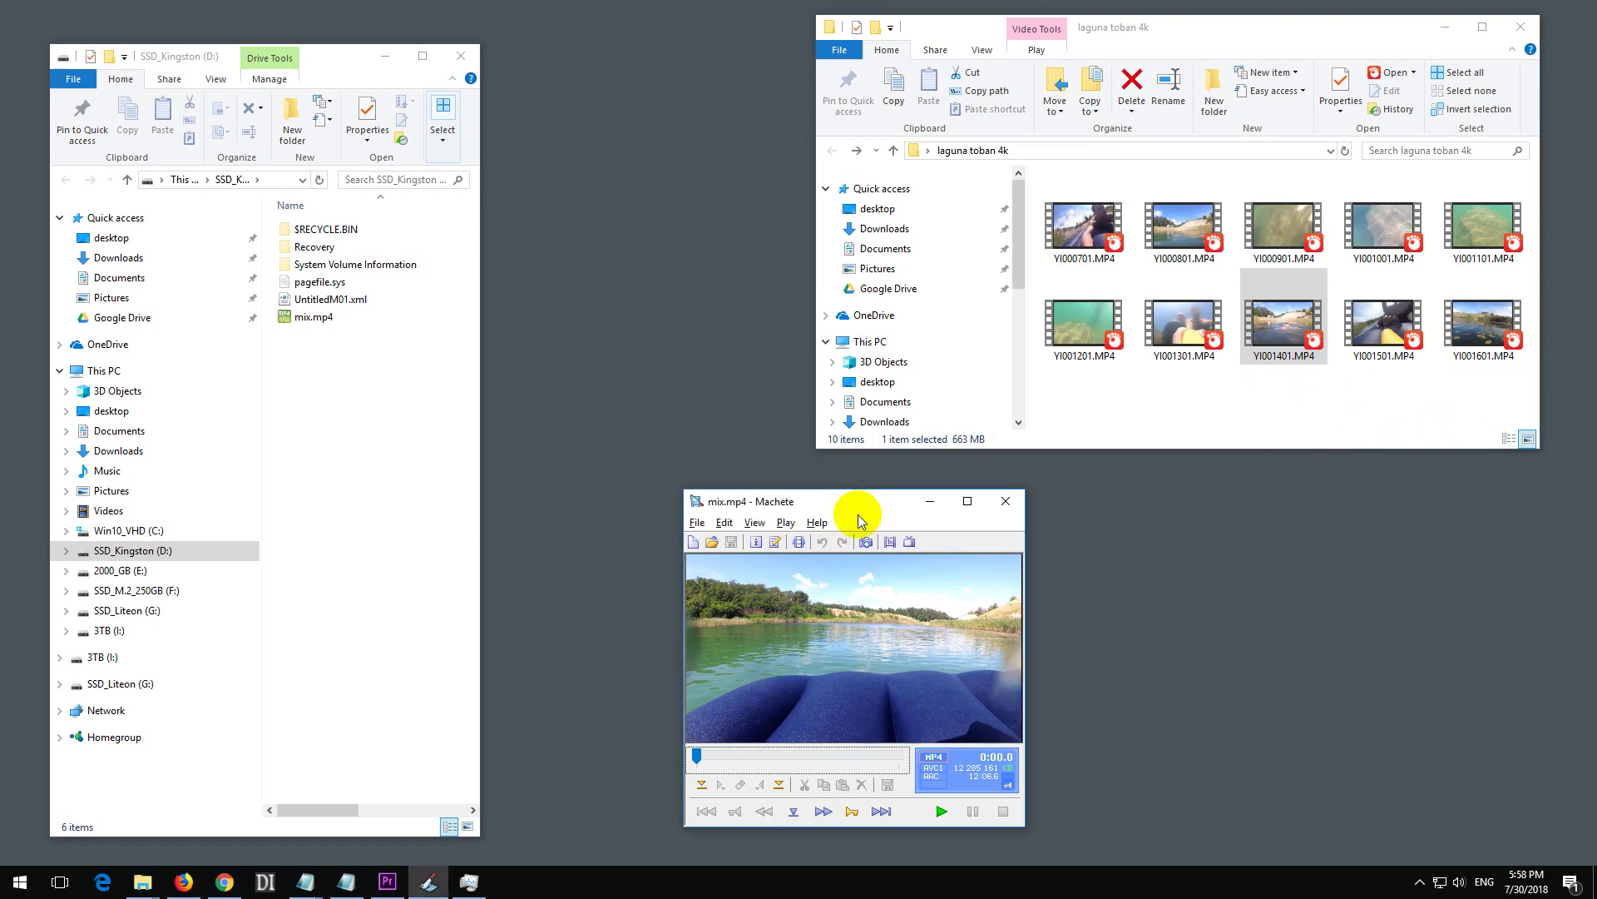
left_click(354, 445)
left_click(320, 318)
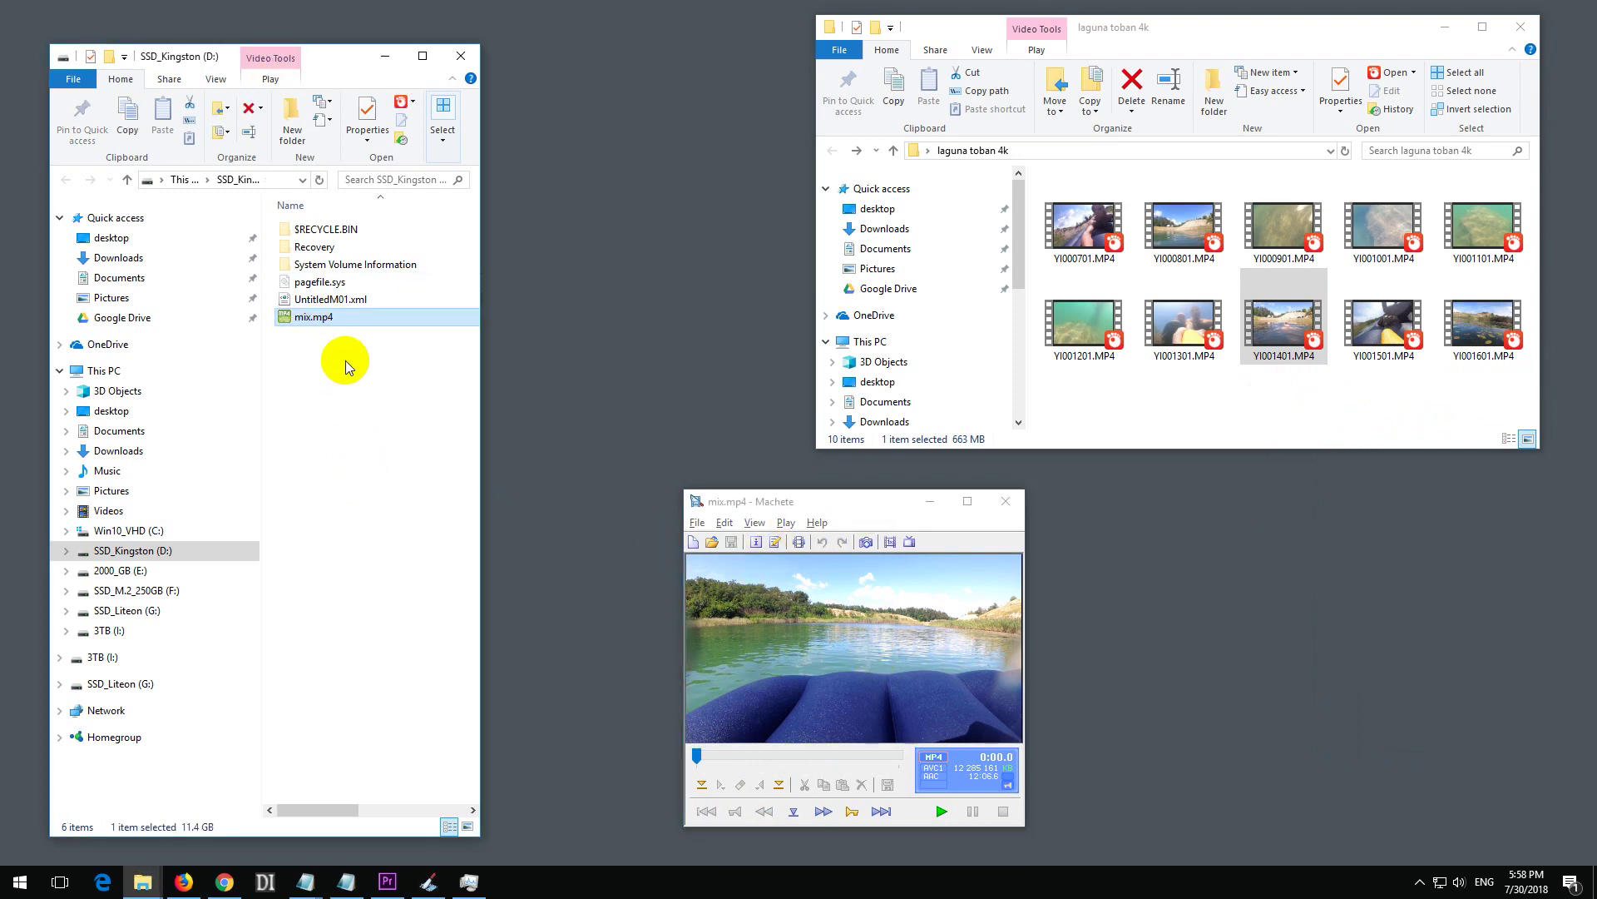
left_click(1130, 408)
key("ctrl+a")
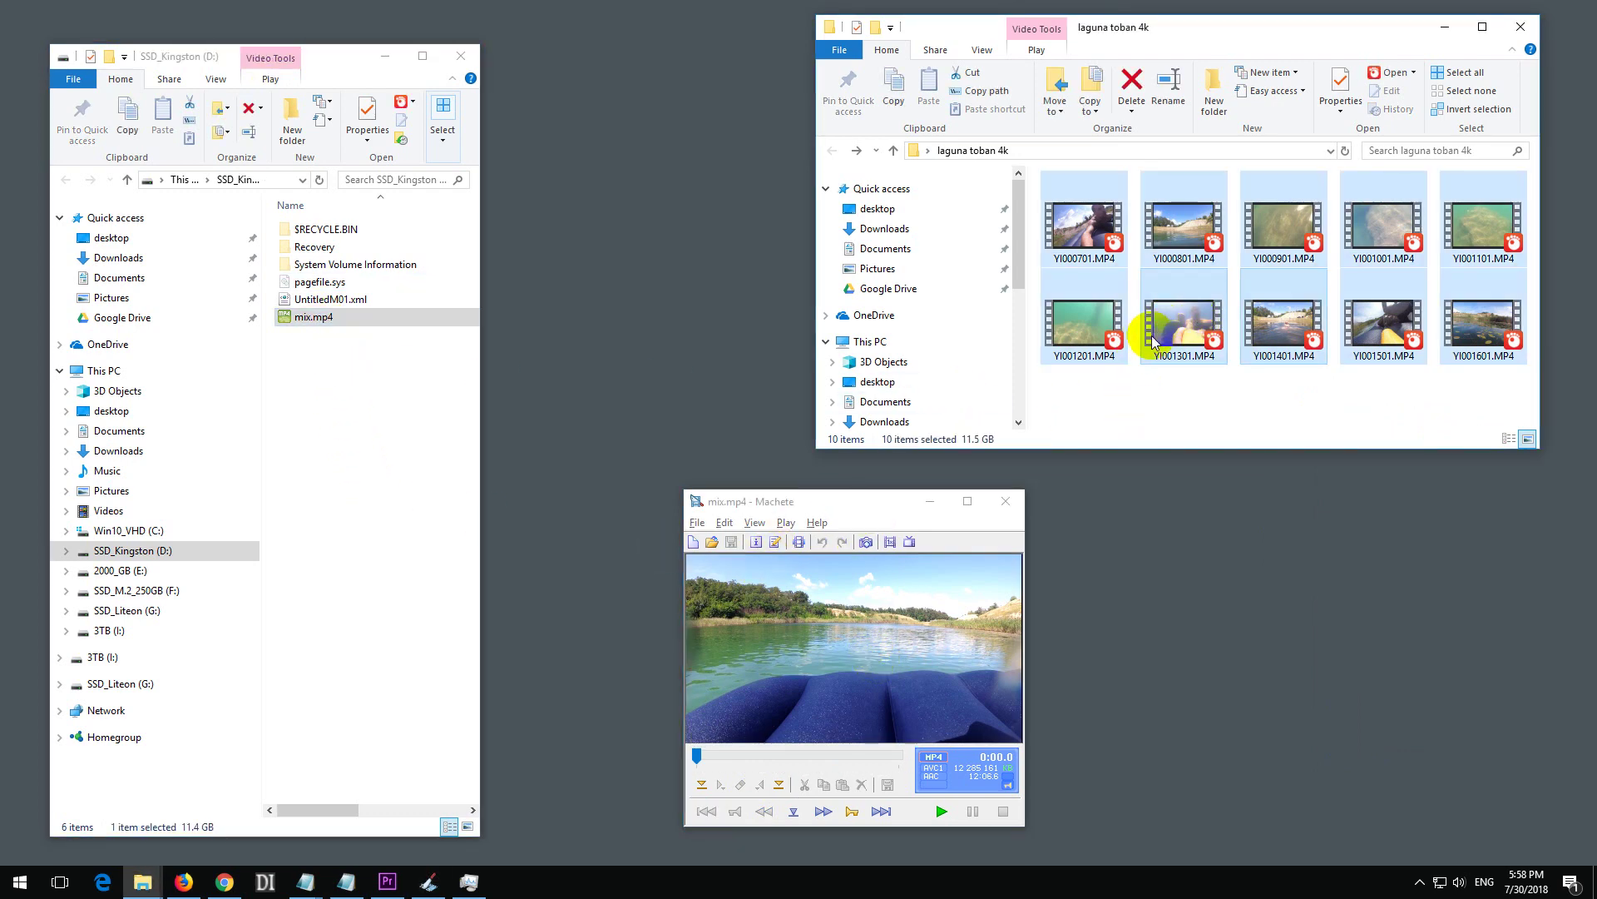
right_click(1162, 346)
left_click(1216, 664)
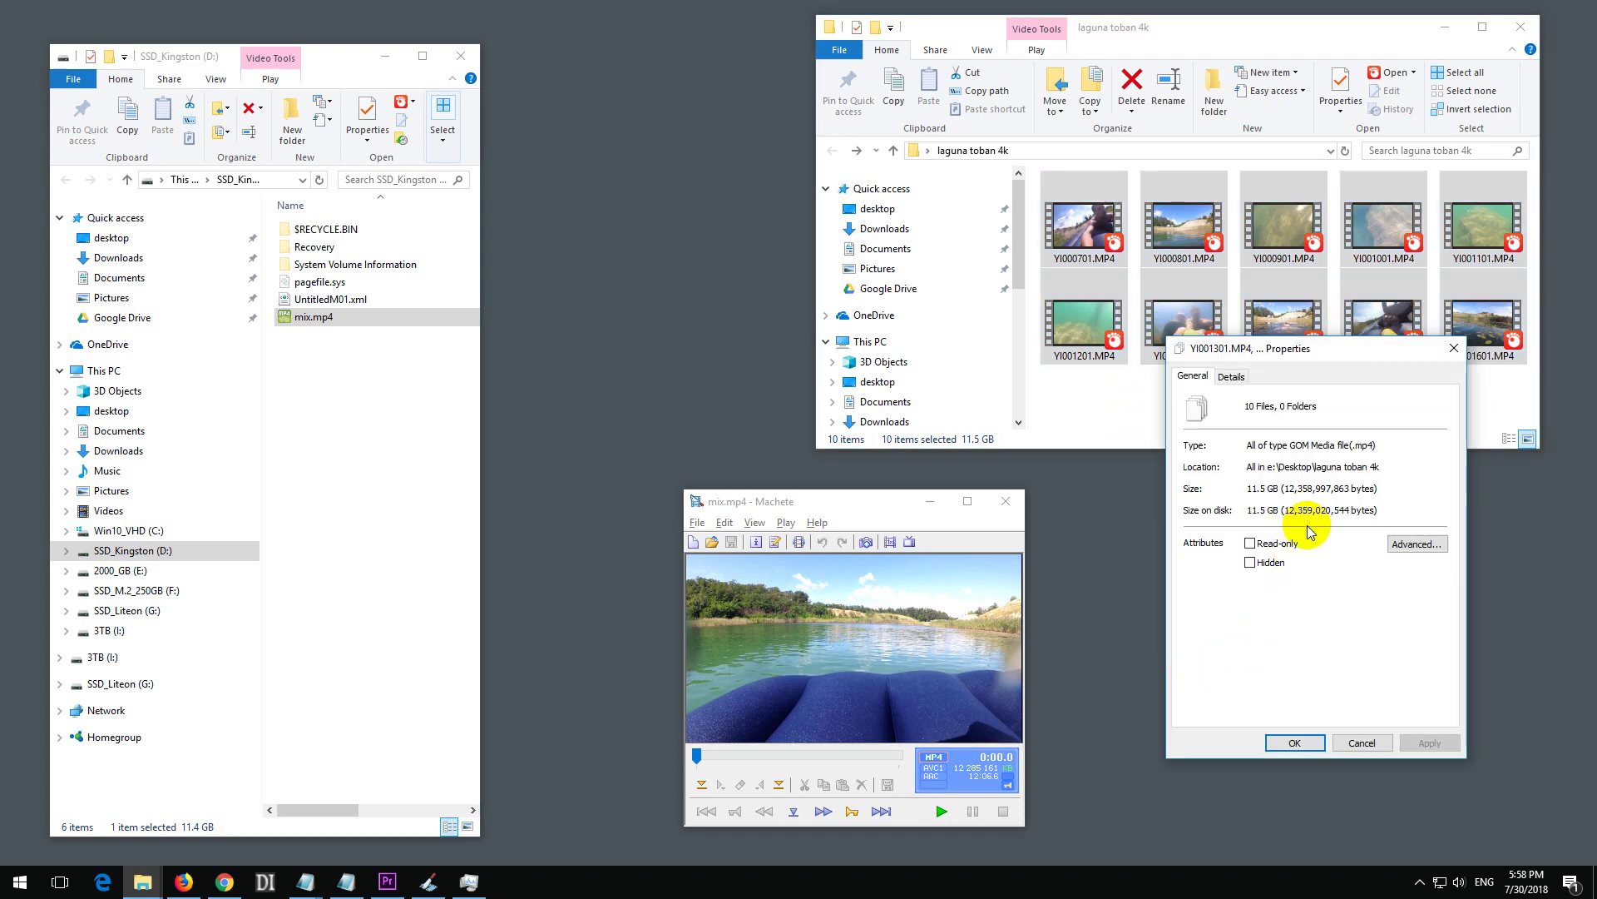
left_click(1361, 742)
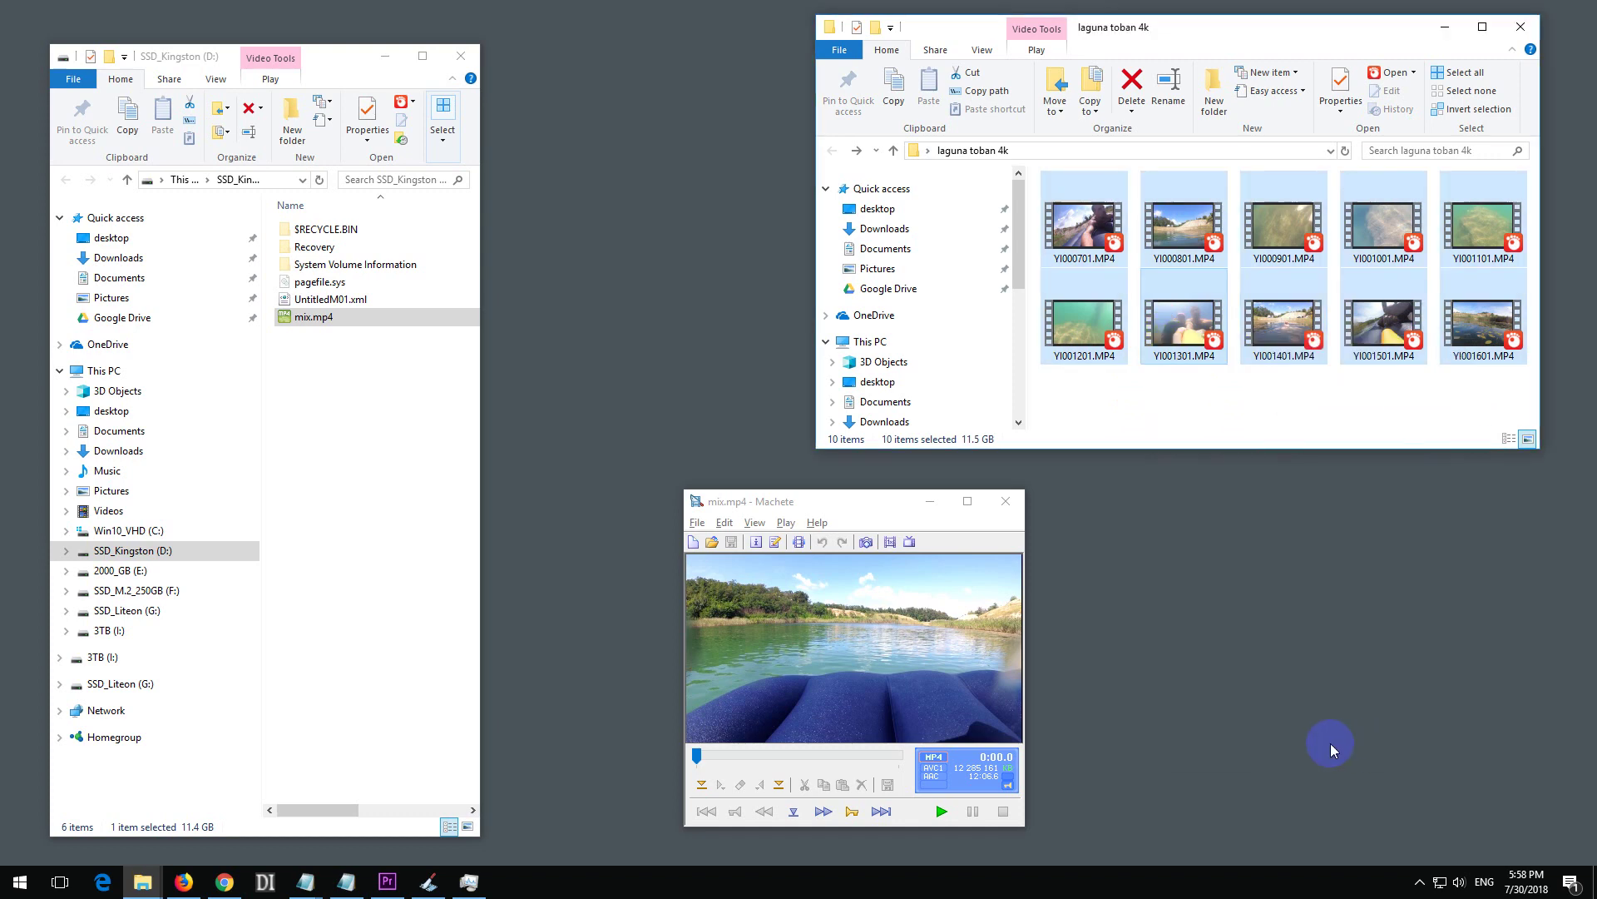
- Confirm mix.mp4 is 11.4 GB, 00:12:06 long, 3840×2160 at 59.94 frames/second
right_click(331, 323)
left_click(427, 685)
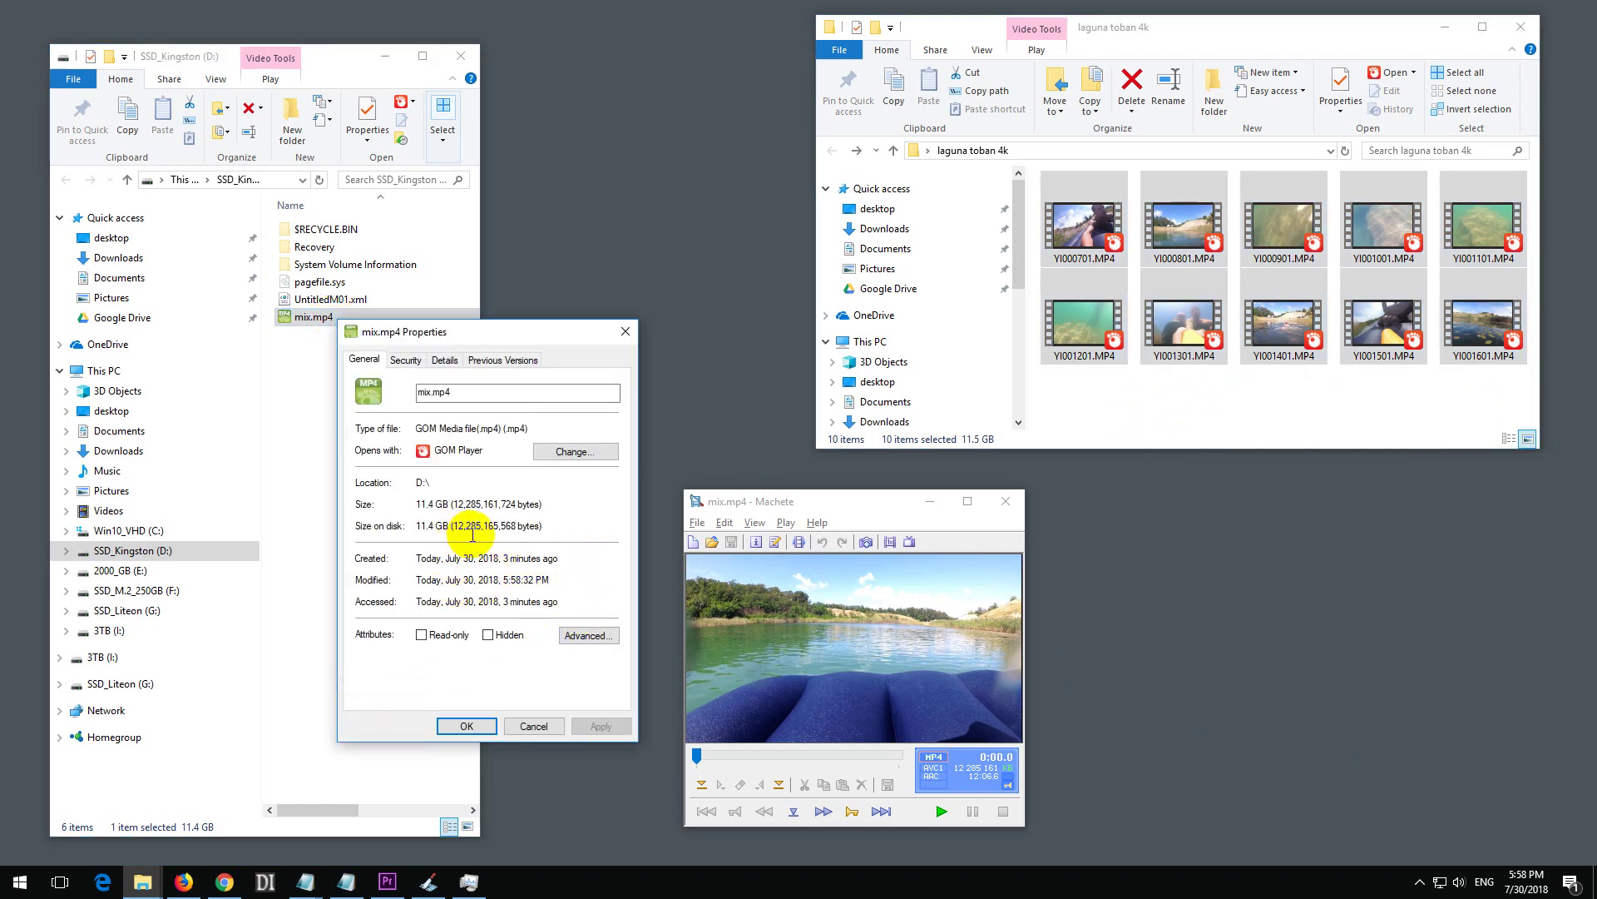
left_click(537, 725)
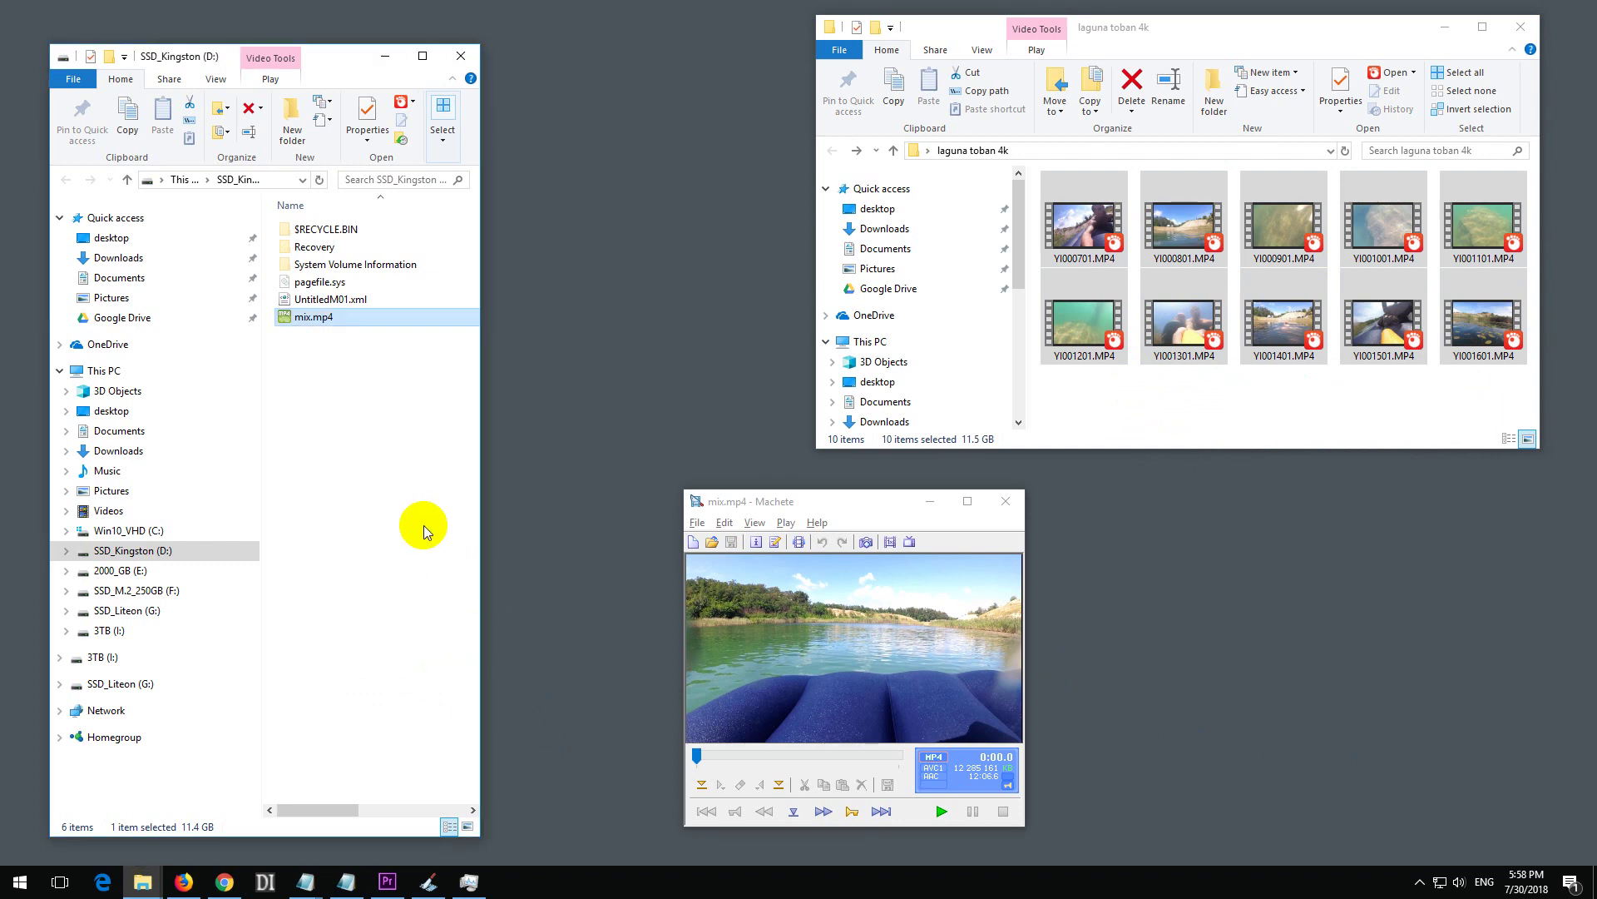
right_click(336, 322)
left_click(413, 682)
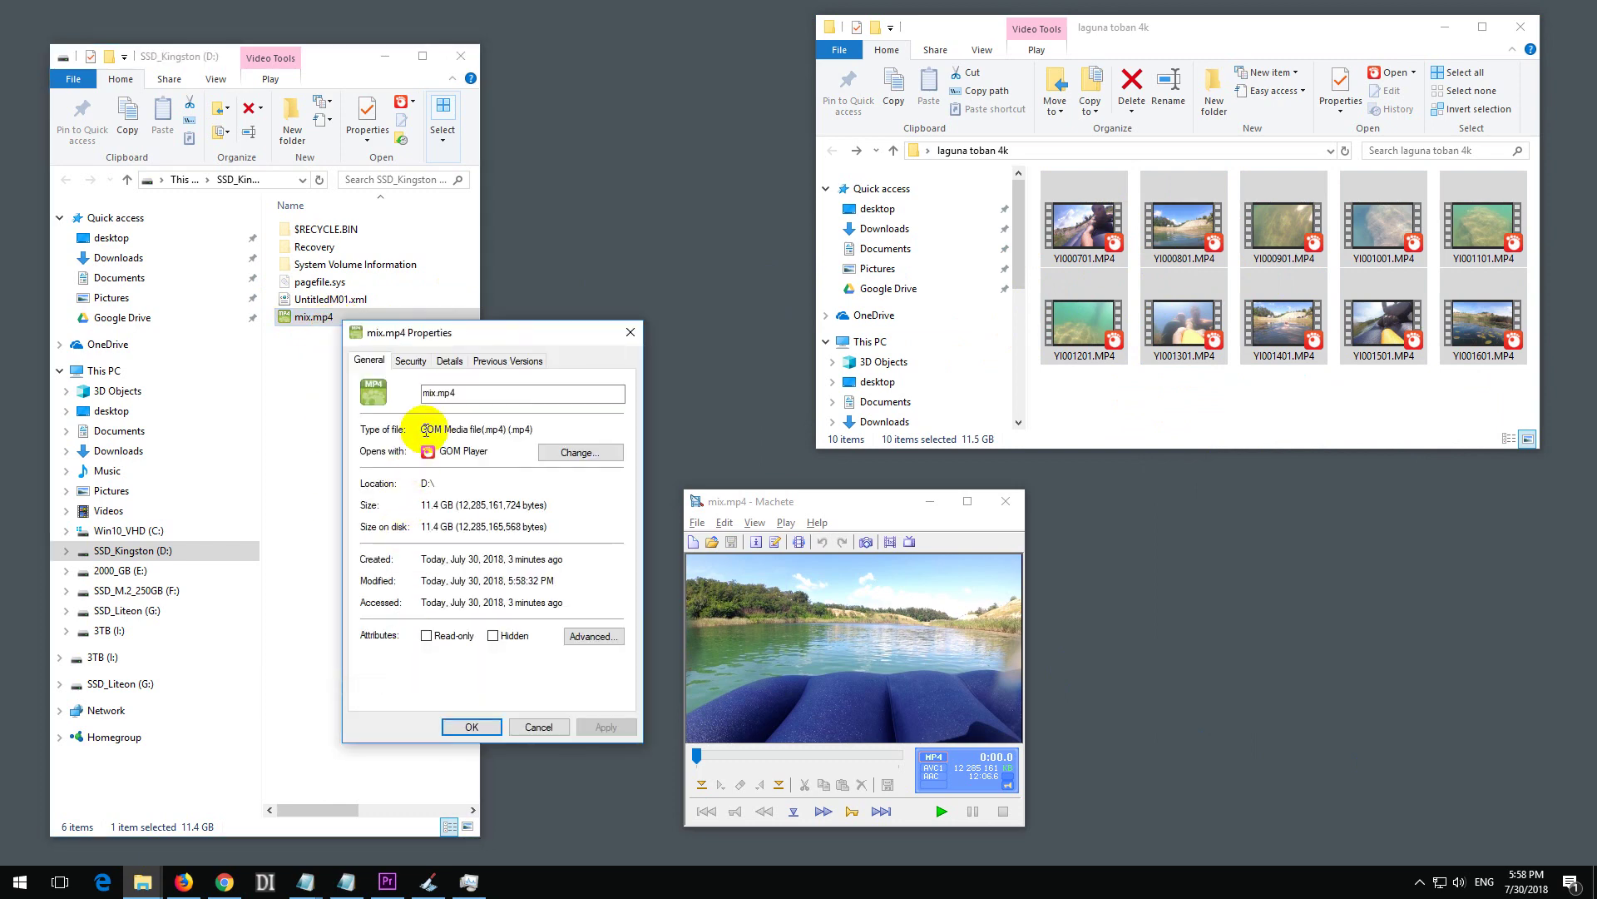
left_click(448, 360)
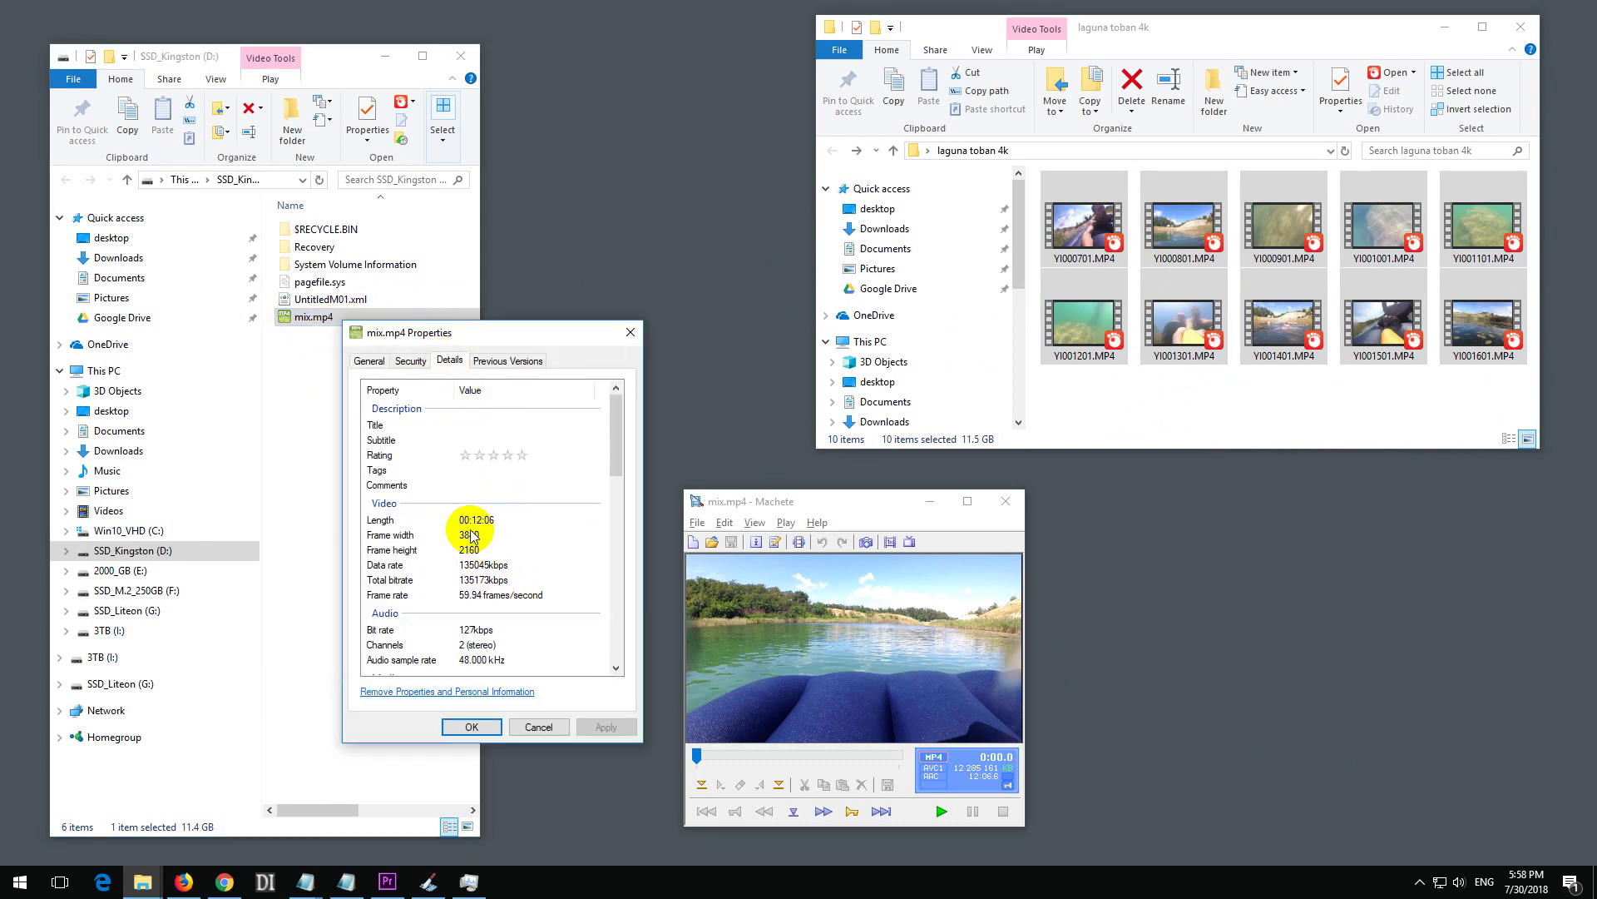
left_click(471, 535)
left_click(479, 549)
left_click(492, 596)
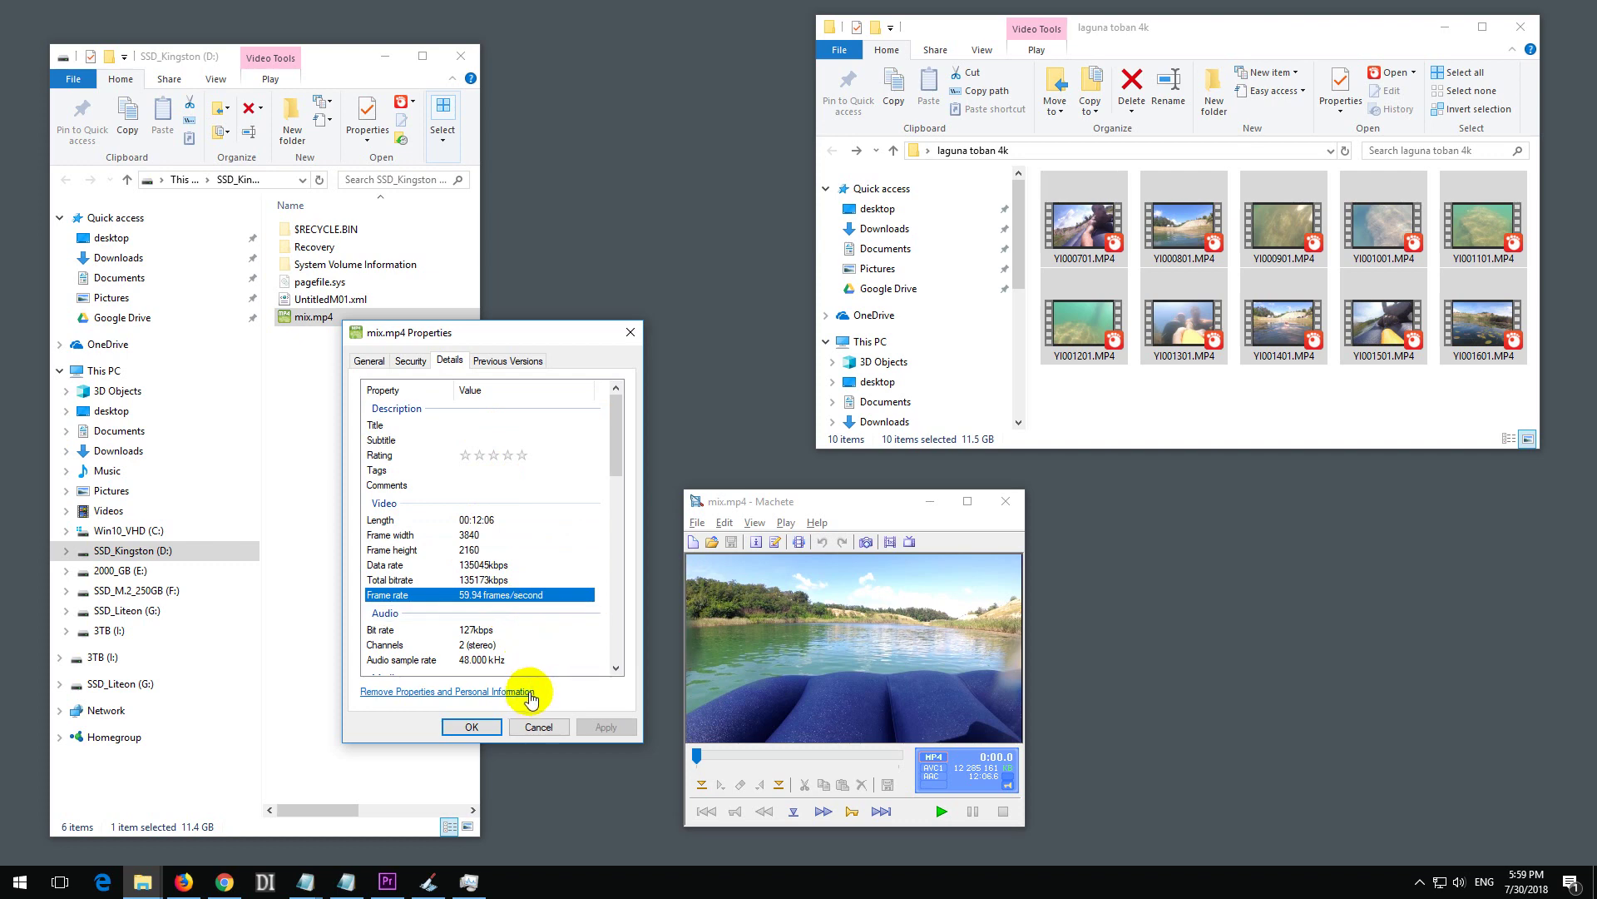
left_click(533, 725)
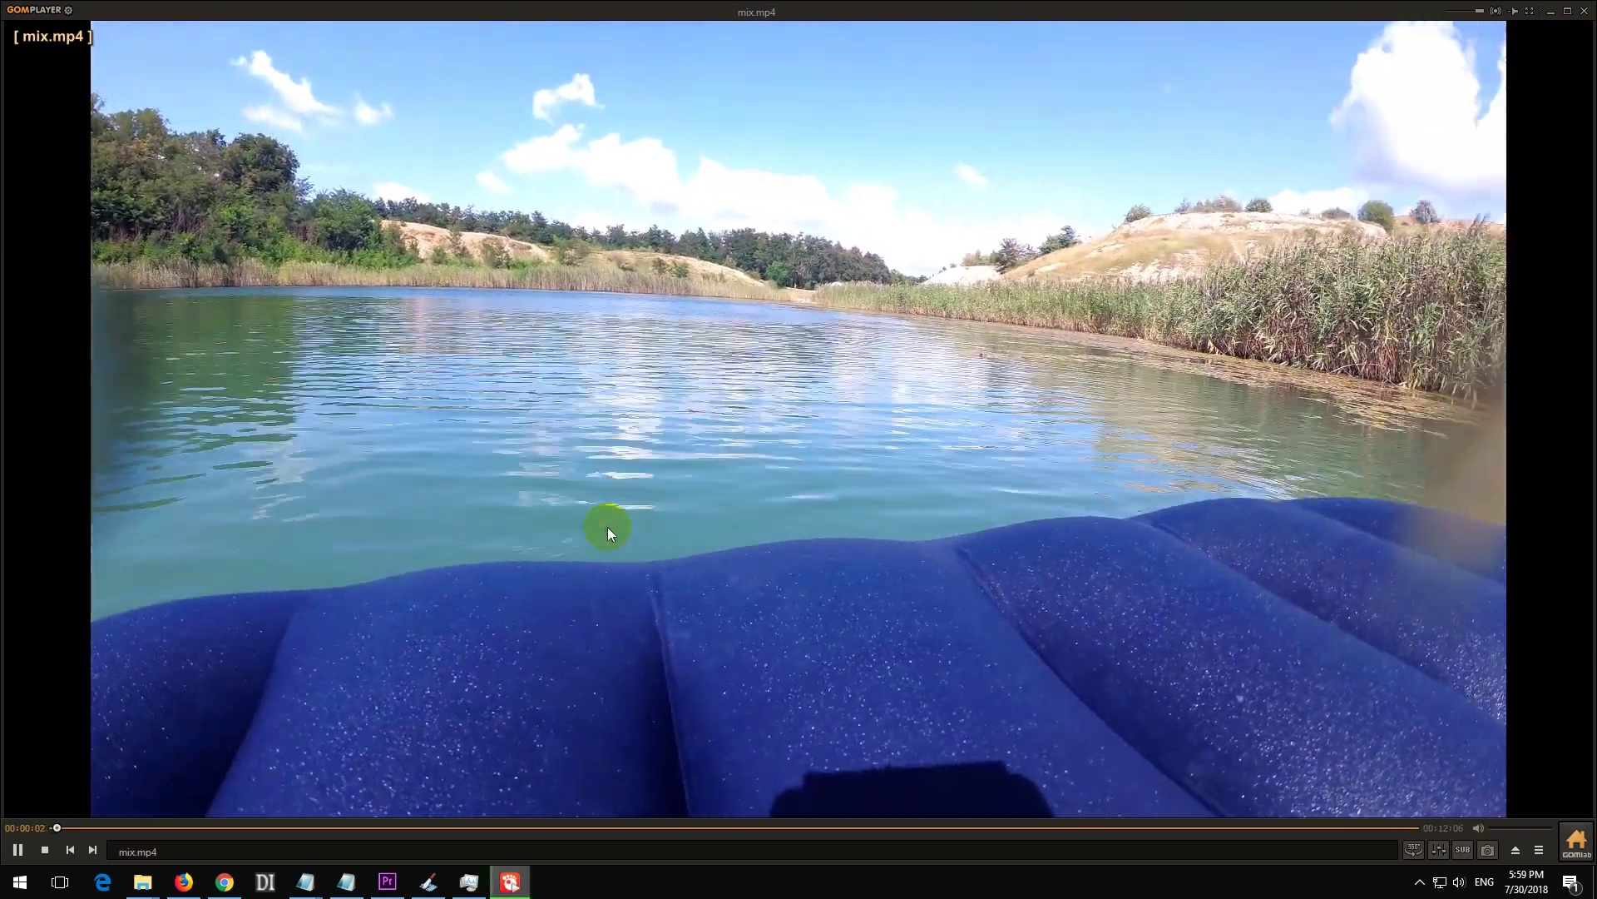
- Seek mix.mp4 in GOM Player to 5:47 and 10:16, then return to Machete
left_click(709, 827)
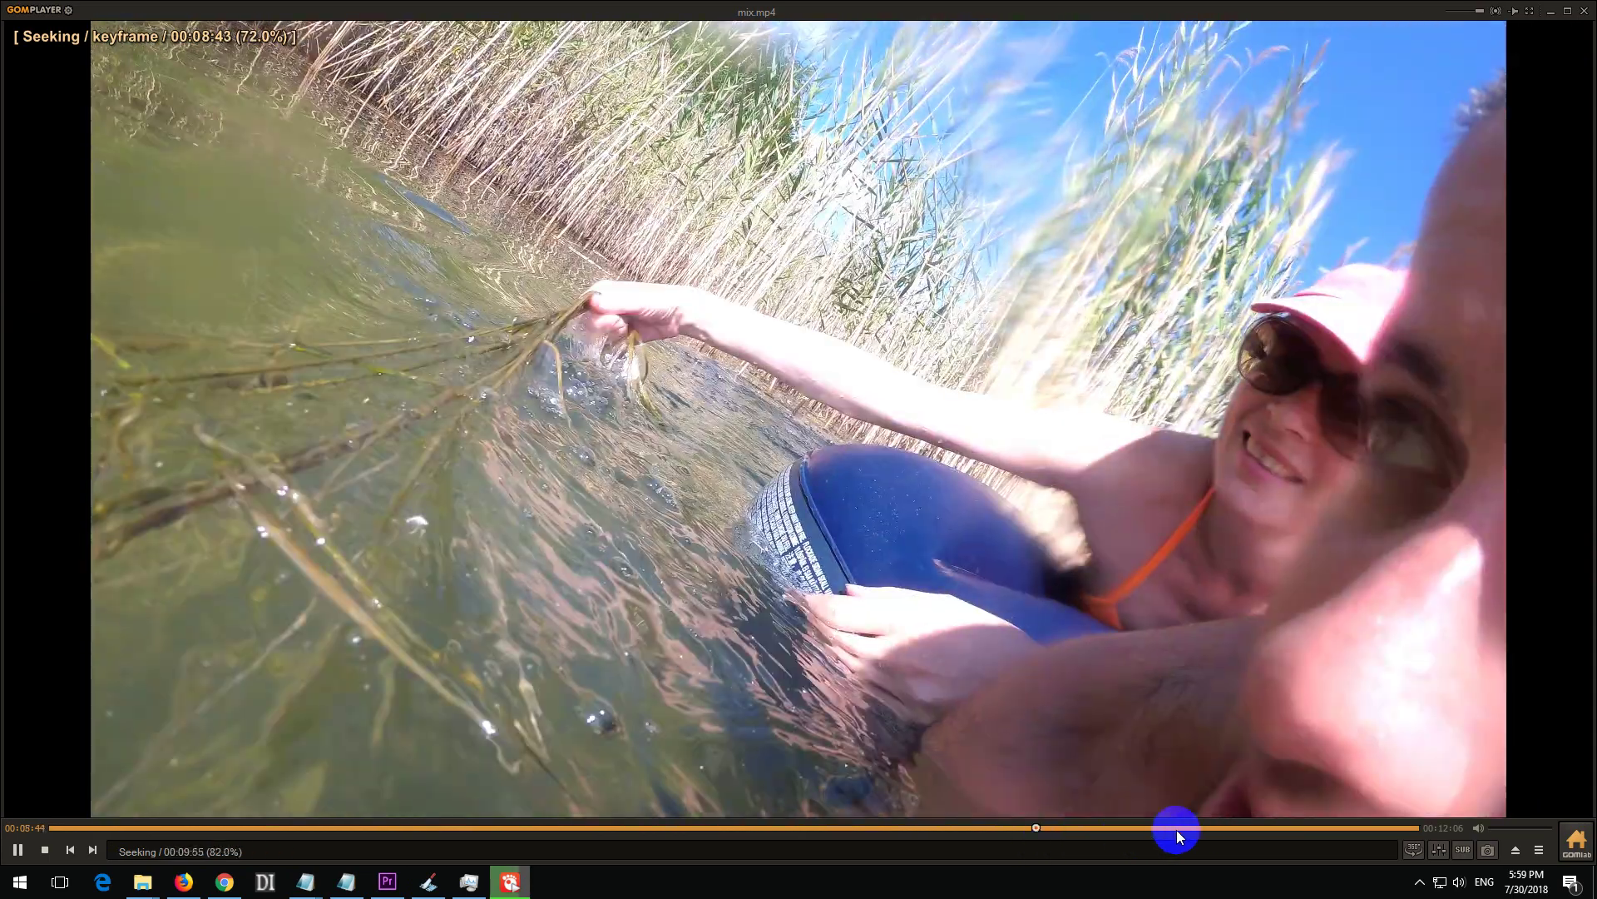
left_click(1209, 827)
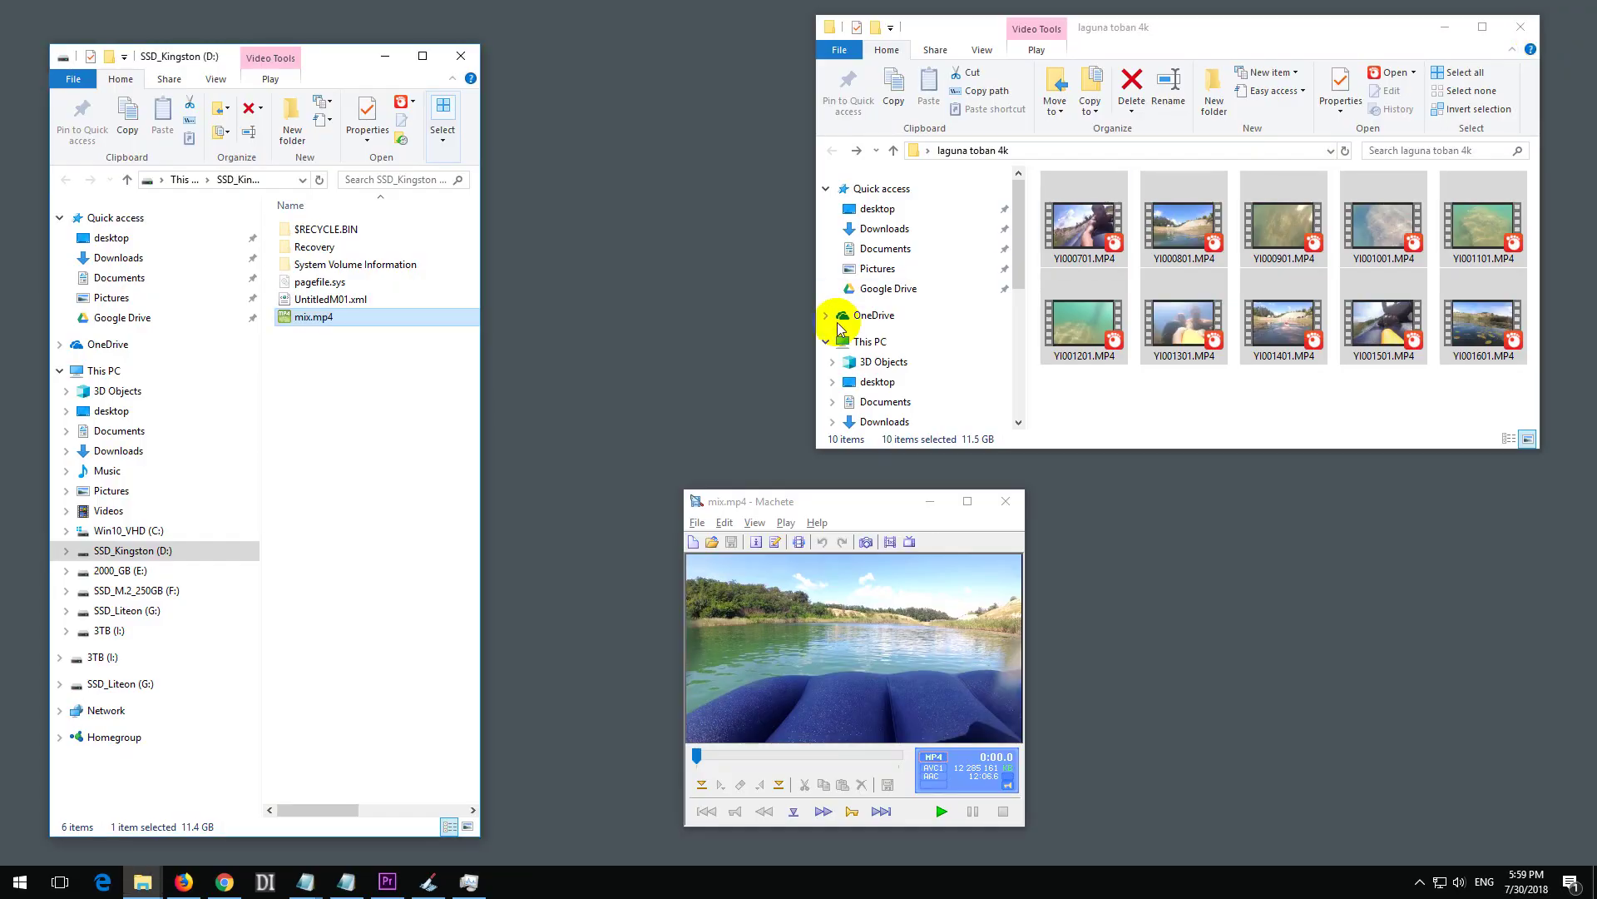
left_click(888, 505)
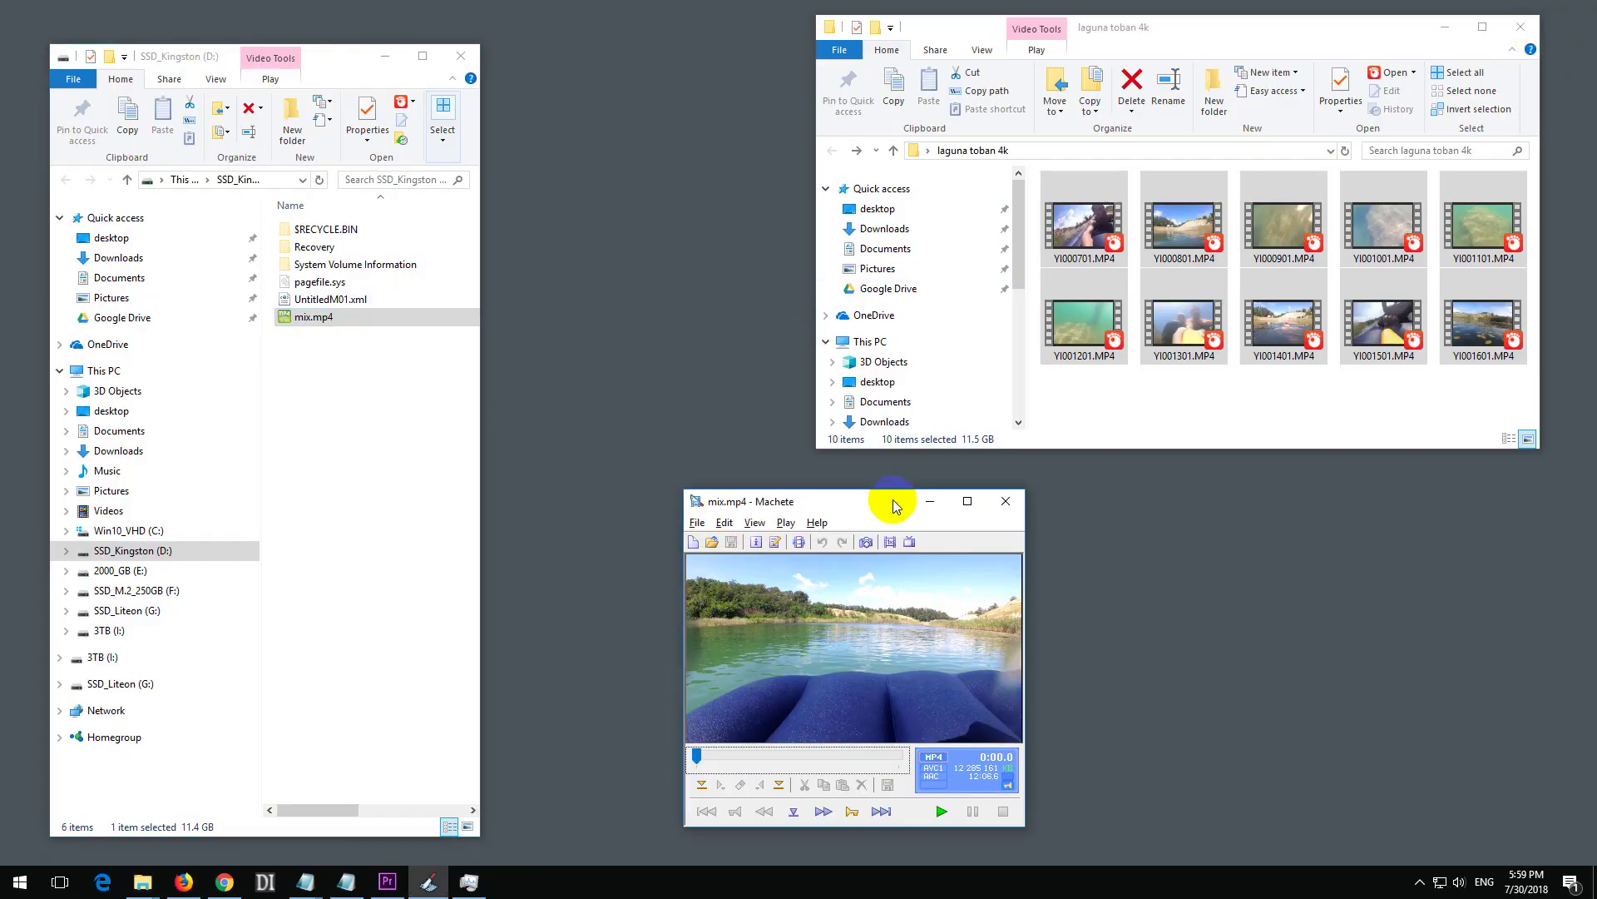